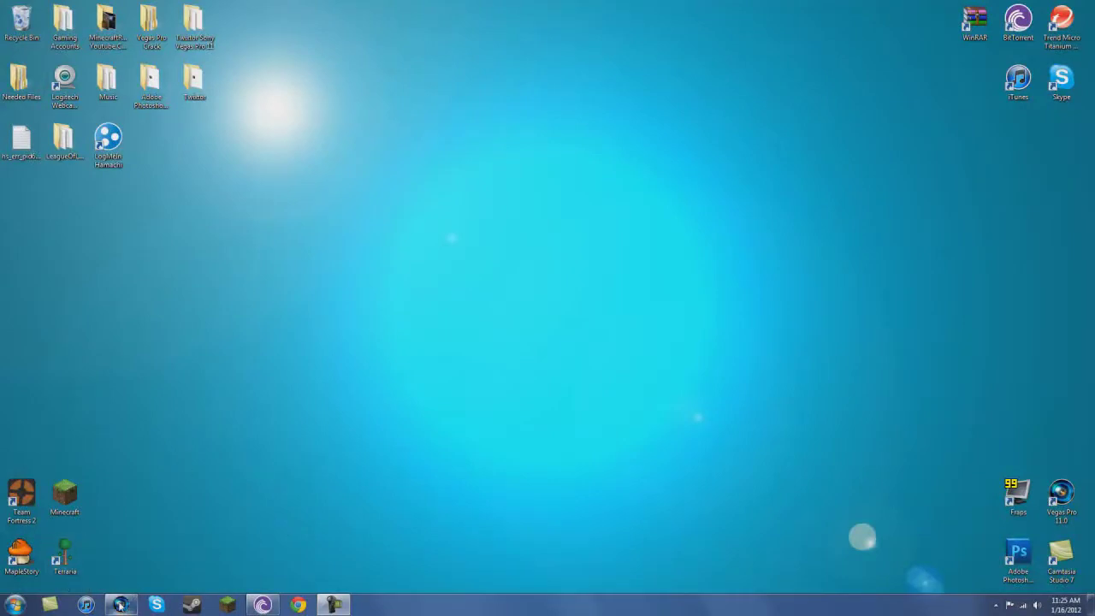
# Step: Restore the untitled Vegas Pro 11 project window from its taskbar thumbnail
pyautogui.moveTo(121, 605)
pyautogui.moveTo(121, 561)
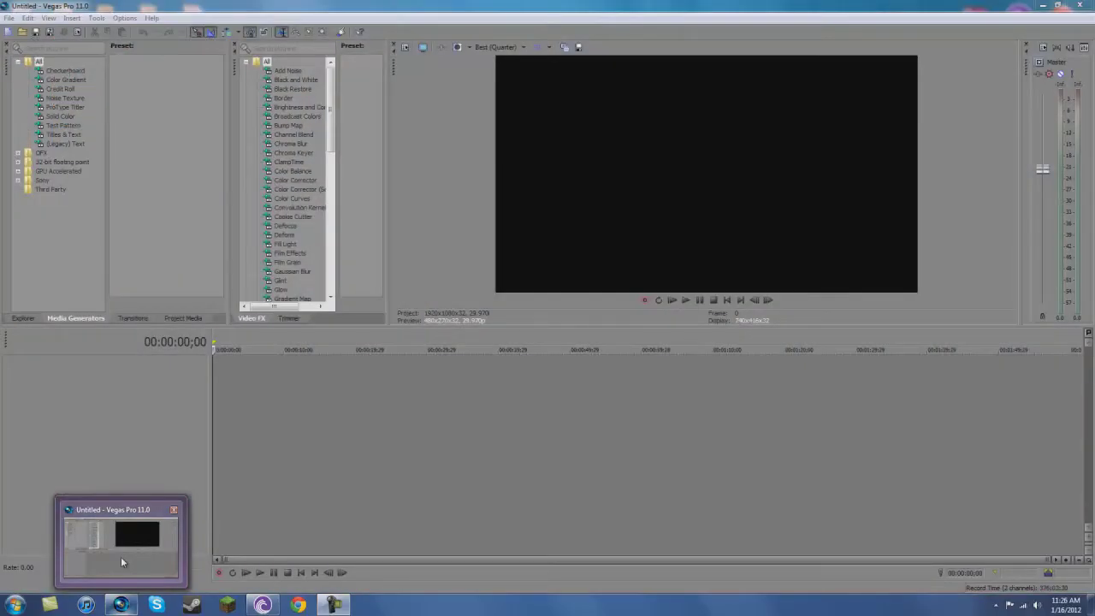
pyautogui.click(120, 560)
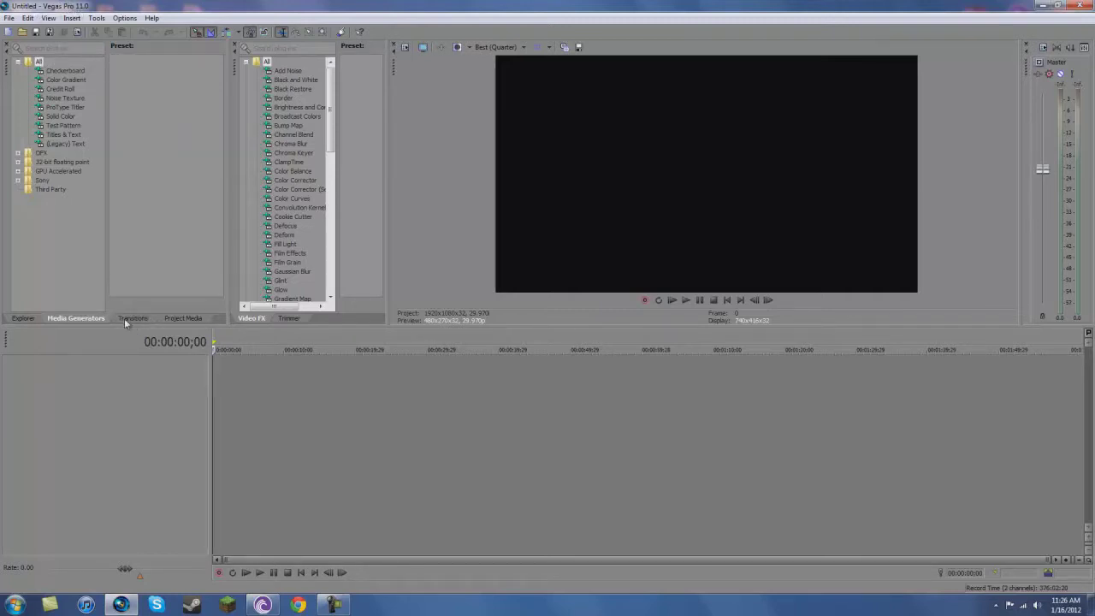
# Step: Open the Insert menu in the empty untitled project
pyautogui.click(71, 18)
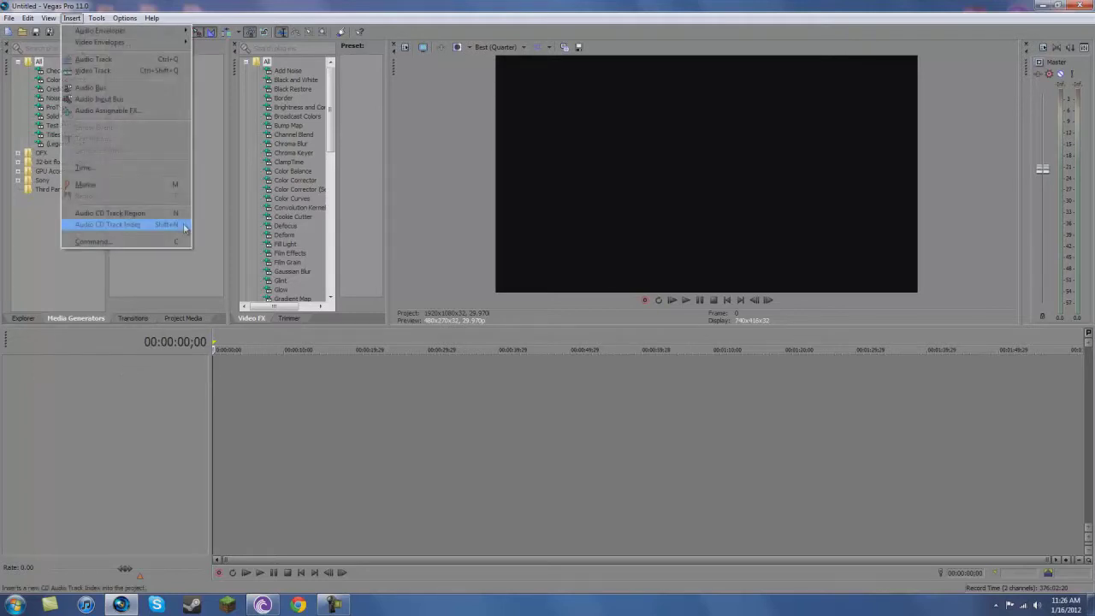
# Step: Add an empty video track at 100.0 % level and scroll through the Video FX list
pyautogui.click(108, 73)
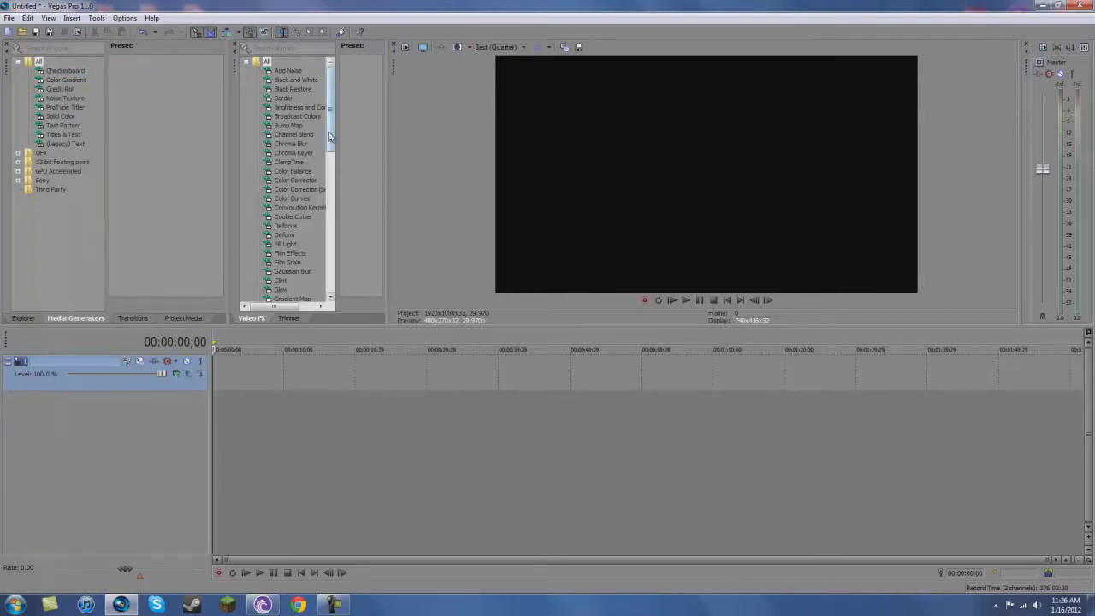
pyautogui.moveTo(332, 139)
pyautogui.mouseDown()
pyautogui.moveTo(334, 171)
pyautogui.moveTo(344, 136)
pyautogui.moveTo(358, 148)
pyautogui.moveTo(351, 185)
pyautogui.moveTo(338, 148)
pyautogui.mouseUp()
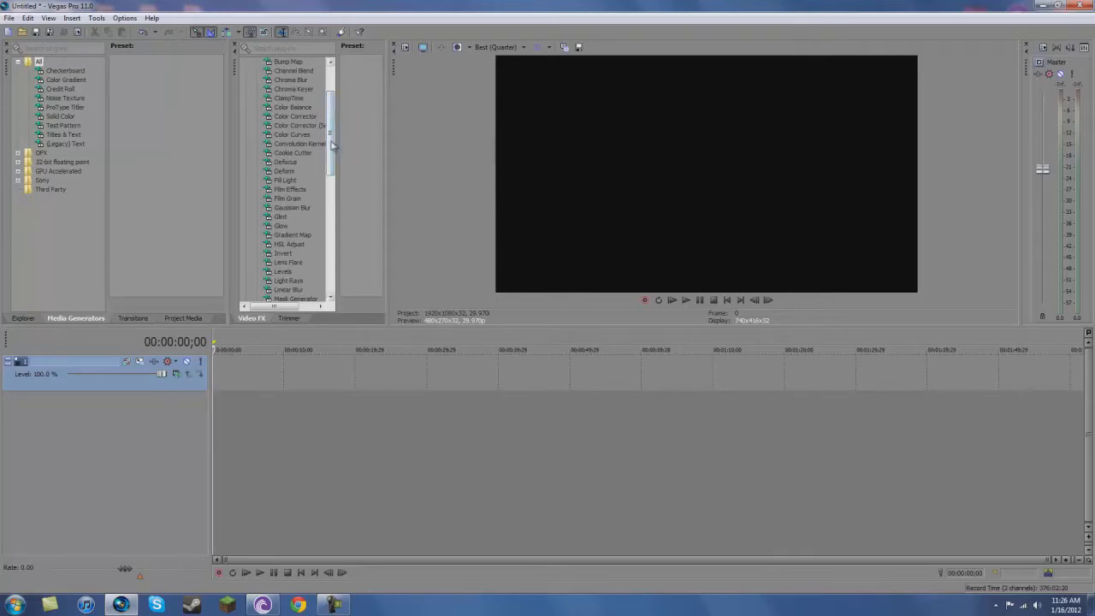
pyautogui.scroll(2, 328, 94)
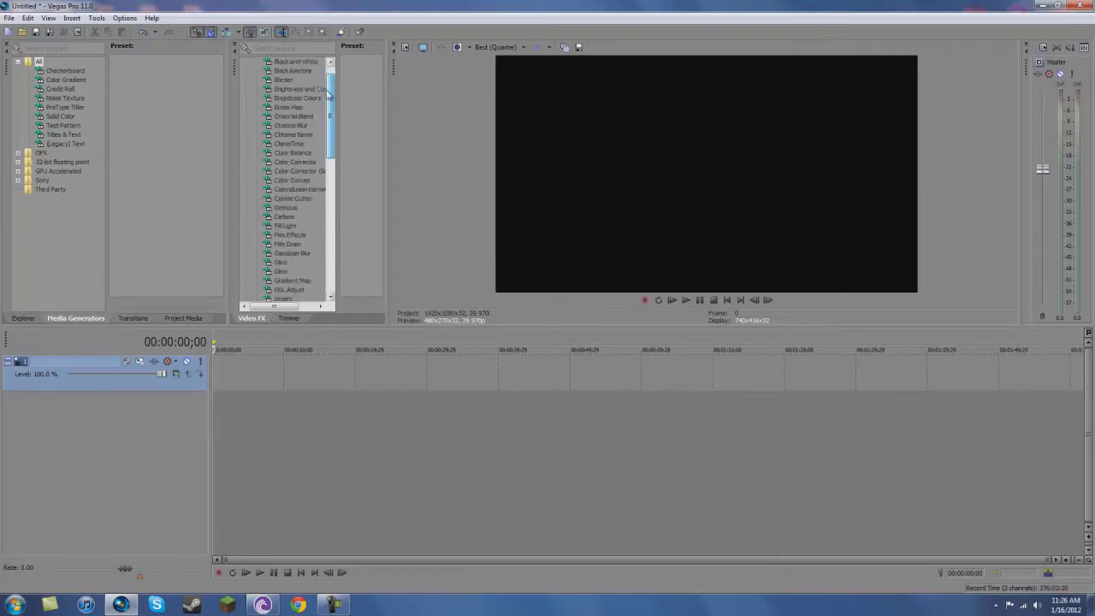
pyautogui.moveTo(329, 94); pyautogui.dragTo(326, 65)
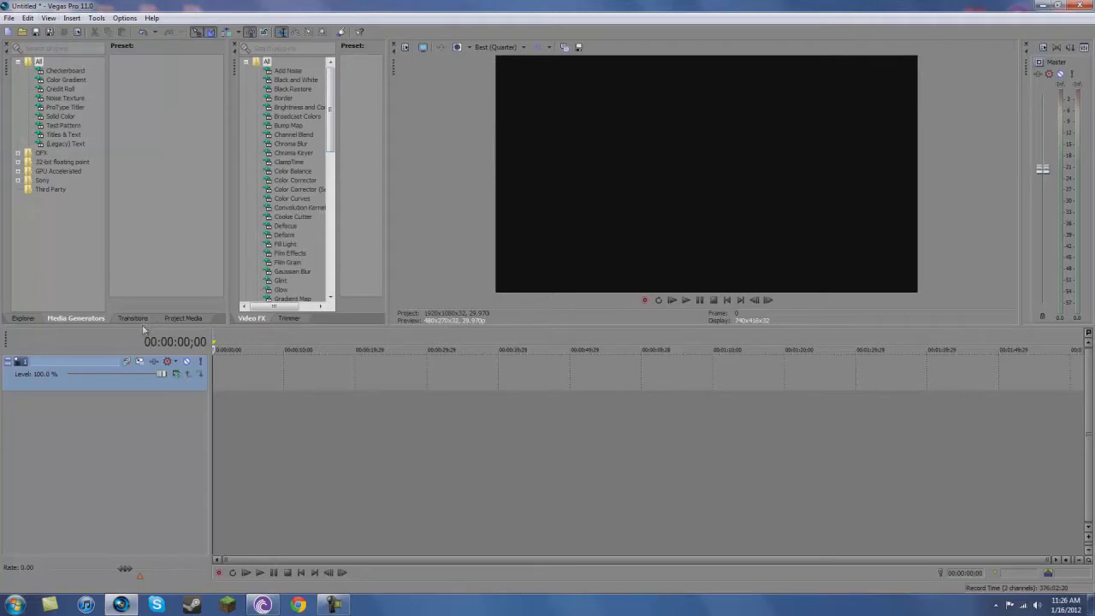
# Step: Place gameplay file 3 from the Explorer at the timeline start and preview it
pyautogui.click(23, 321)
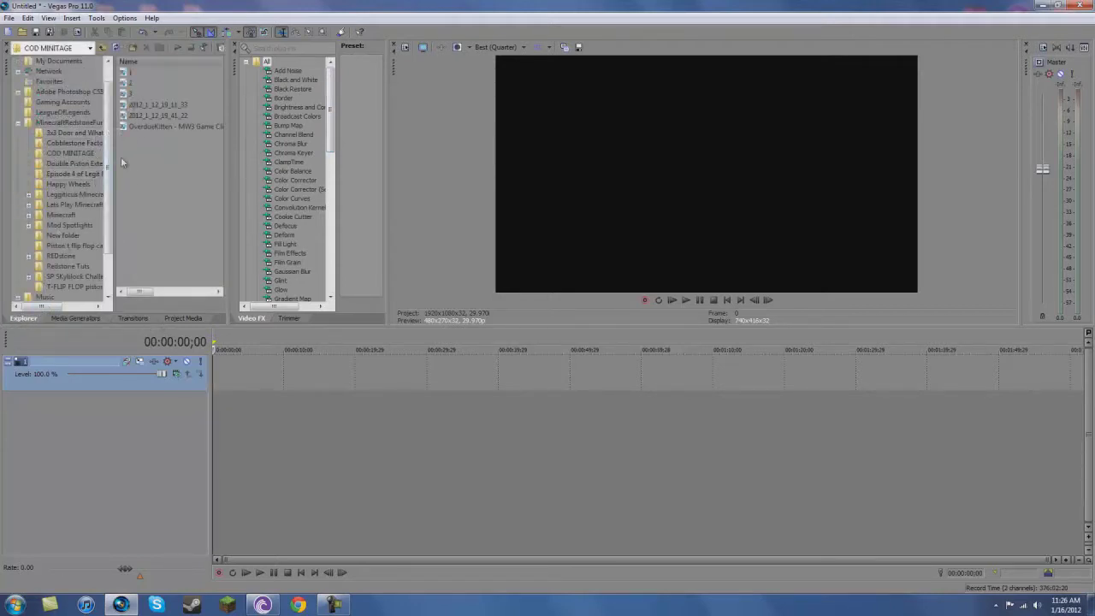
pyautogui.click(127, 92)
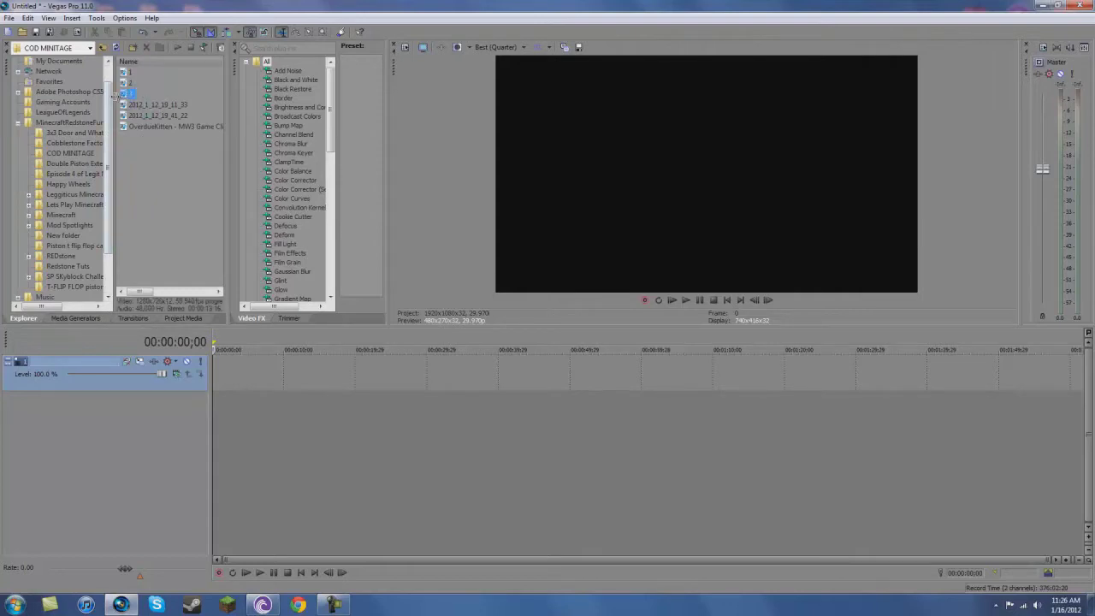
pyautogui.moveTo(227, 372); pyautogui.dragTo(220, 373)
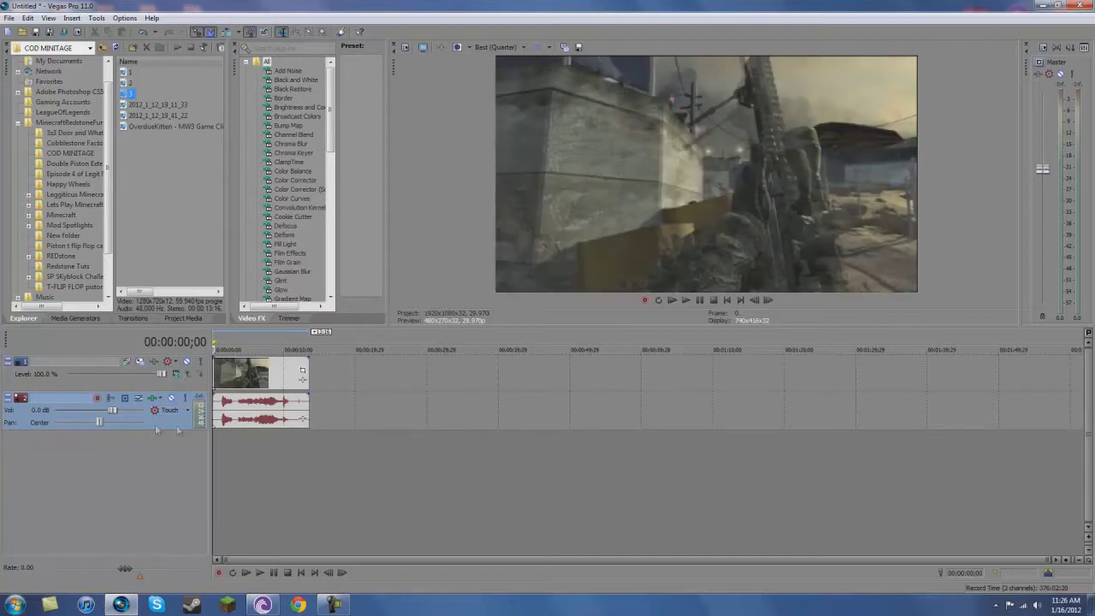
pyautogui.click(244, 414)
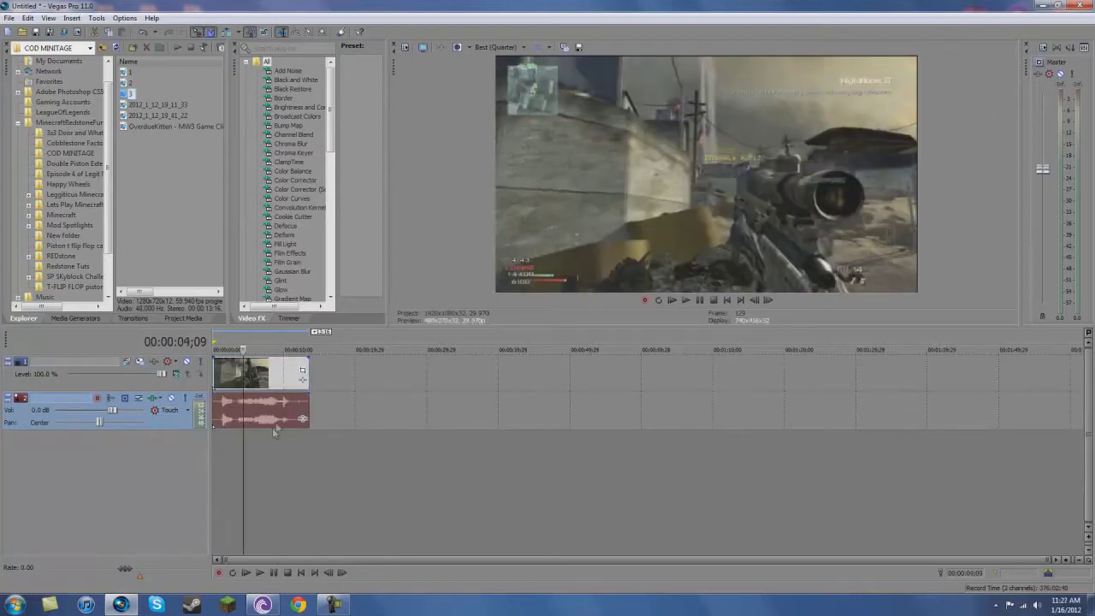
# Step: Delete the clip's audio event and then its empty audio track
pyautogui.moveTo(278, 421); pyautogui.dragTo(367, 425)
pyautogui.click(358, 419)
pyautogui.press('Delete')
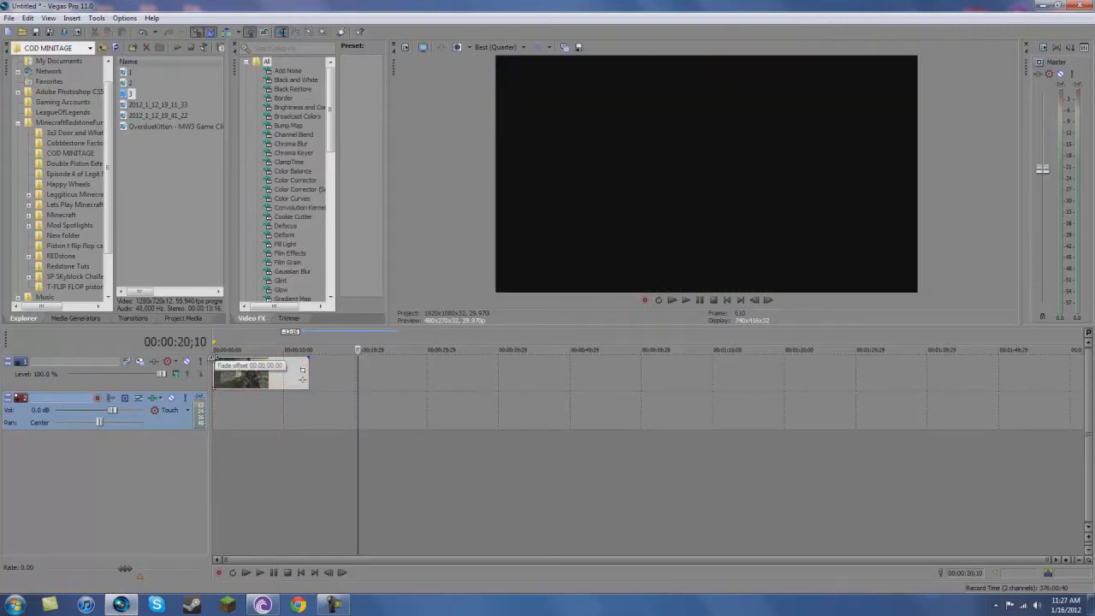
pyautogui.click(213, 461)
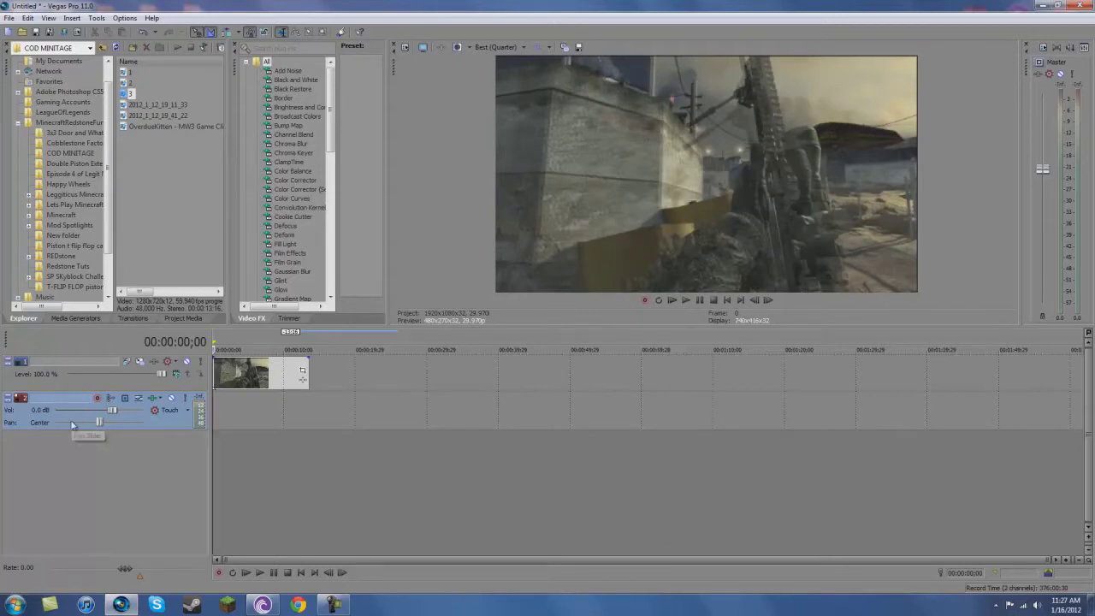
pyautogui.press('Delete')
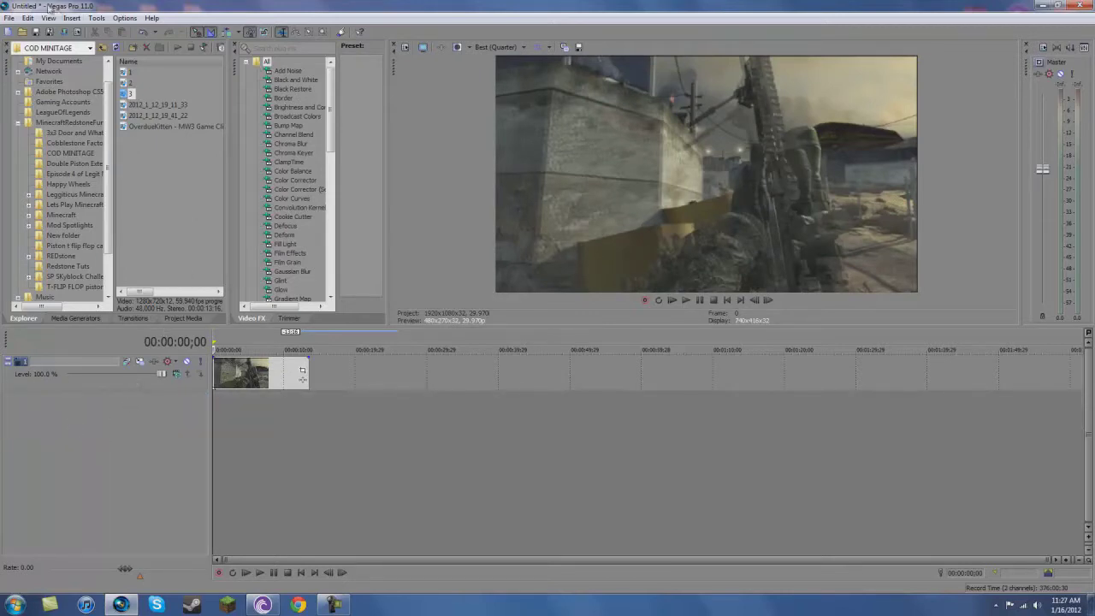
# Step: Insert a second video track above the gameplay clip and review its compositing modes
pyautogui.click(72, 18)
pyautogui.click(98, 69)
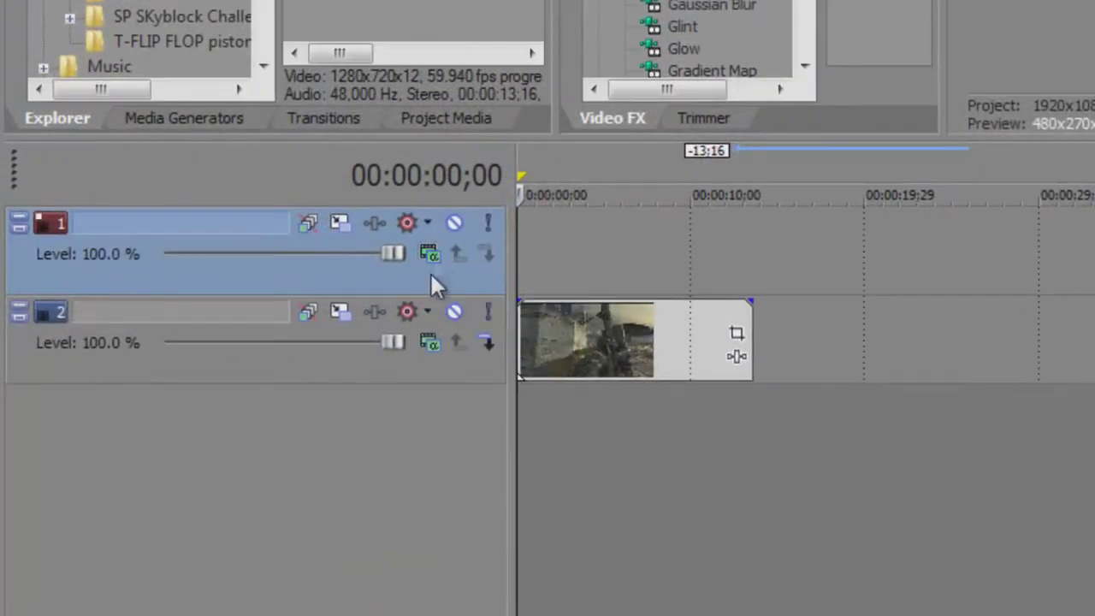
pyautogui.click(430, 256)
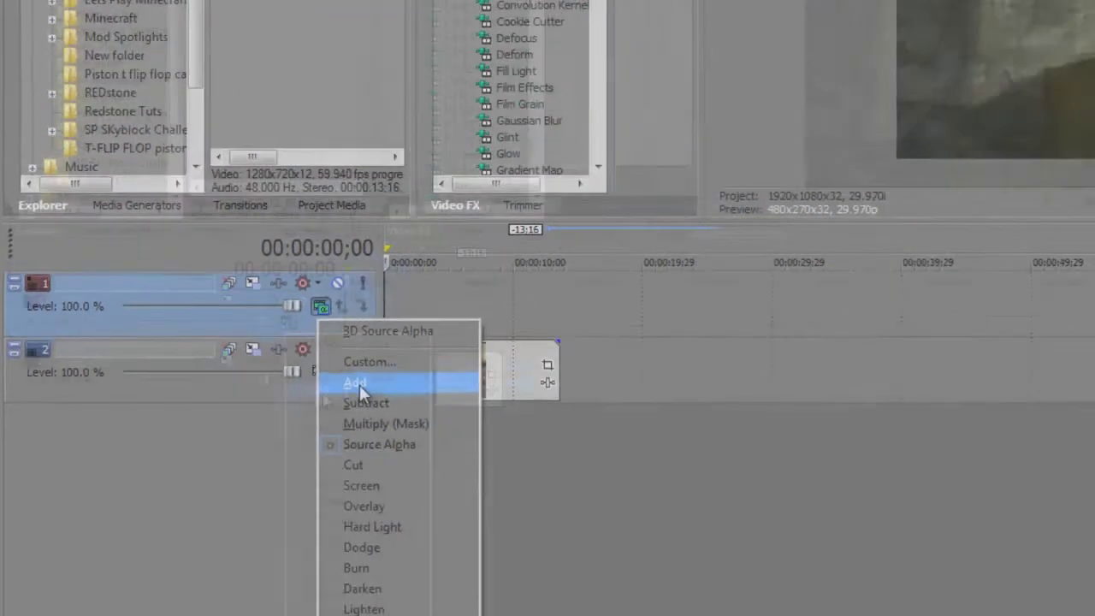
pyautogui.click(483, 357)
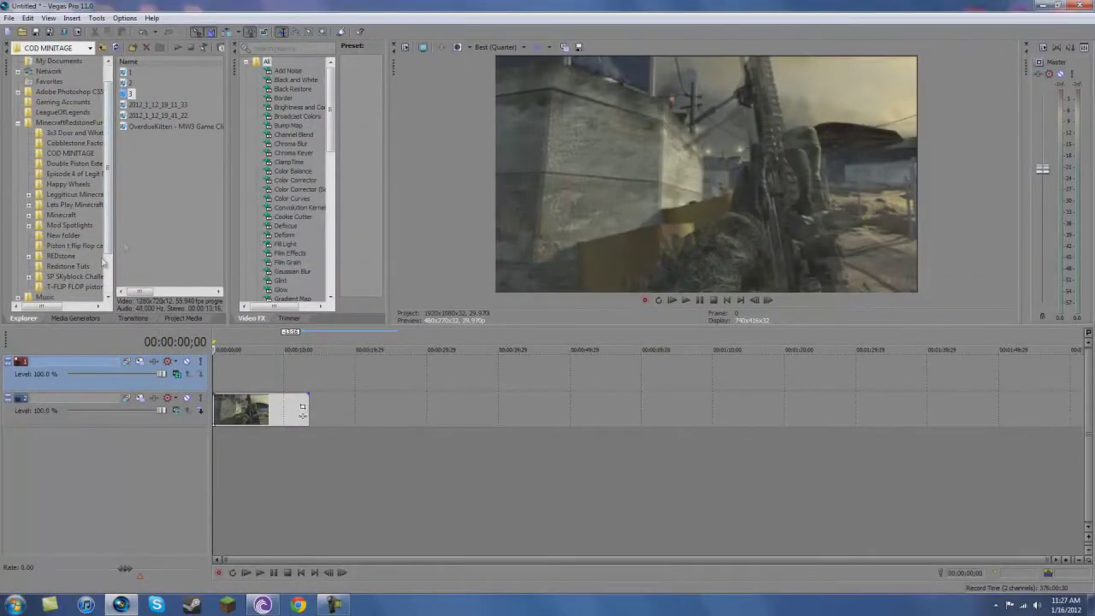
# Step: Show Media Generators, then reopen Video FX via View and dock it widened beside them
pyautogui.click(82, 318)
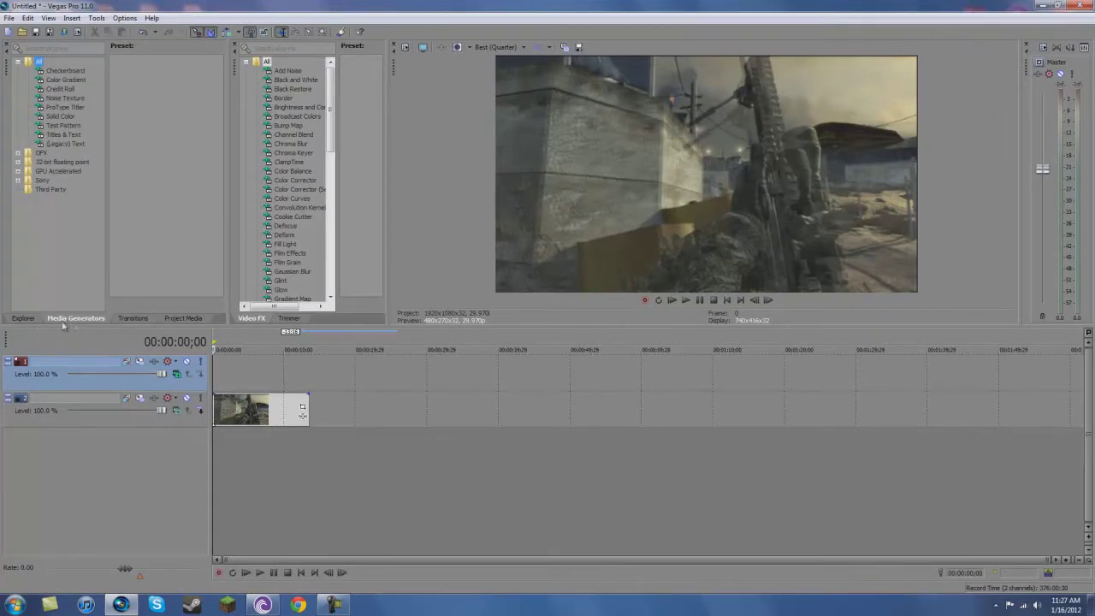
pyautogui.moveTo(387, 206); pyautogui.dragTo(367, 208)
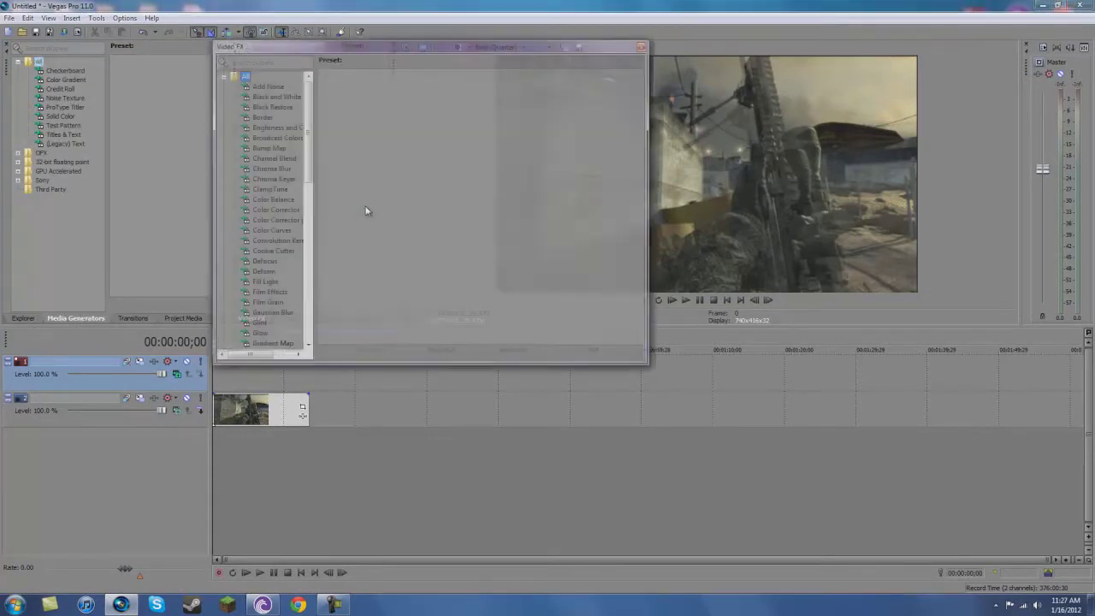
pyautogui.click(641, 47)
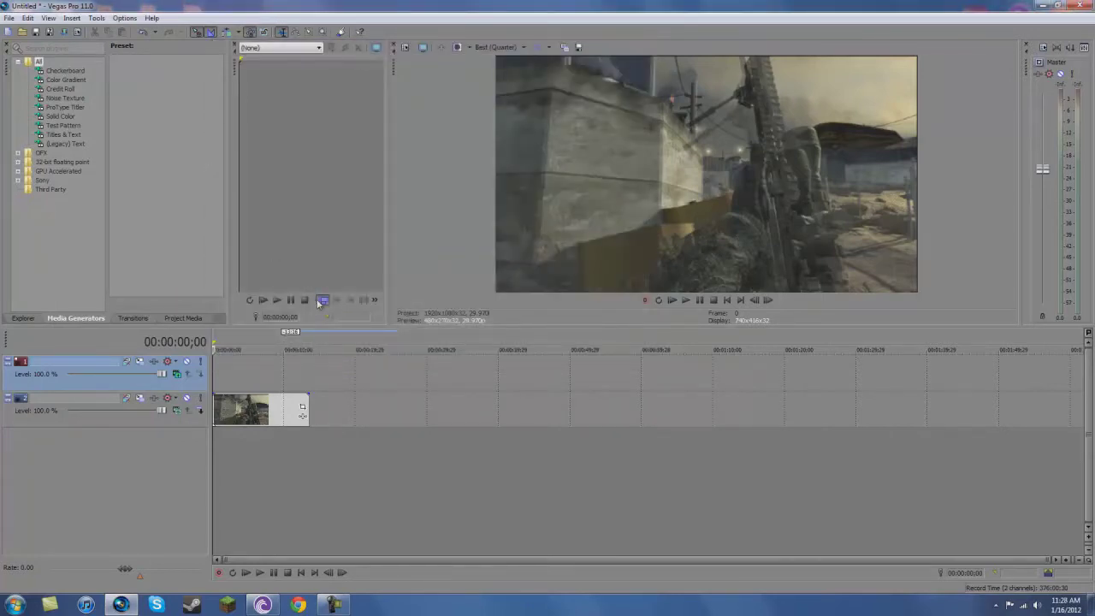
pyautogui.click(48, 18)
pyautogui.click(94, 167)
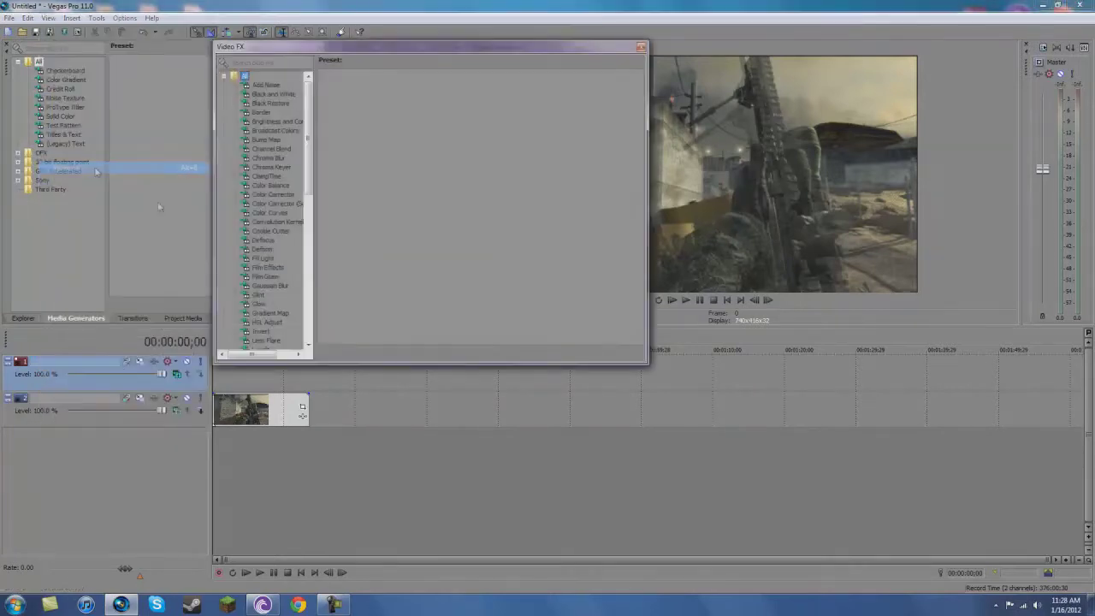
pyautogui.moveTo(318, 49)
pyautogui.mouseDown()
pyautogui.moveTo(391, 142)
pyautogui.moveTo(329, 88)
pyautogui.moveTo(327, 57)
pyautogui.mouseUp()
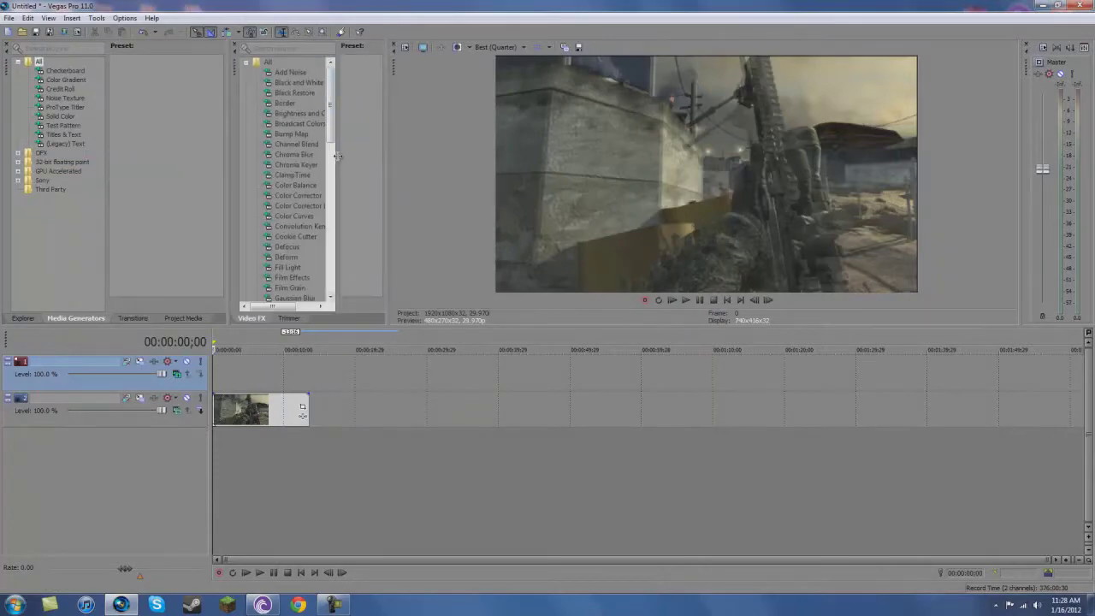
pyautogui.moveTo(338, 156); pyautogui.dragTo(357, 161)
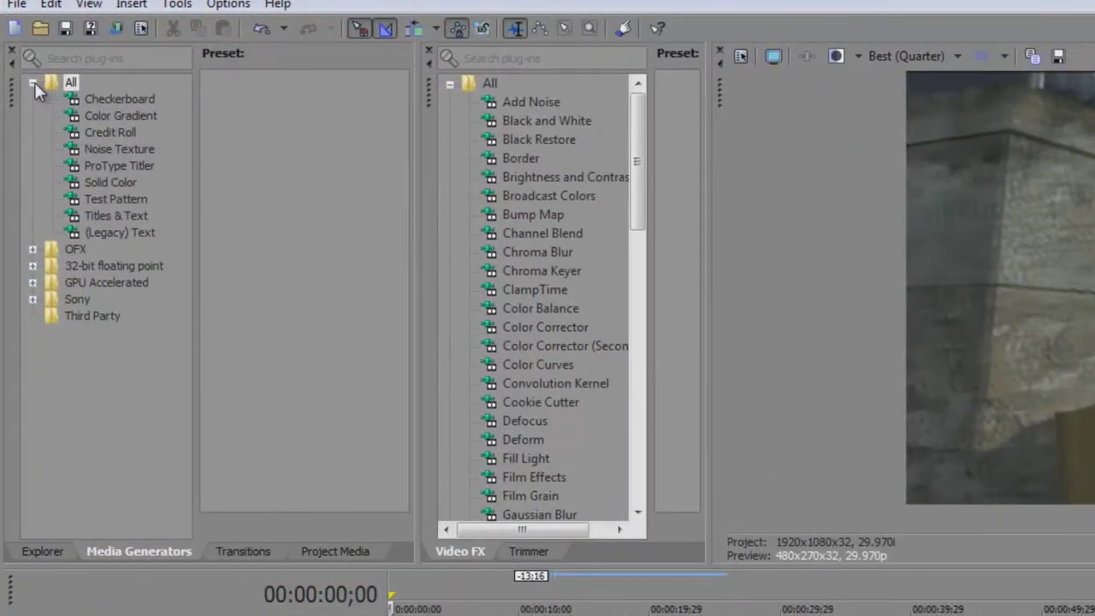
# Step: Drag the Color Gradient 'Elliptical White to Black' preset onto the top video track
pyautogui.click(32, 82)
pyautogui.click(32, 83)
pyautogui.click(129, 132)
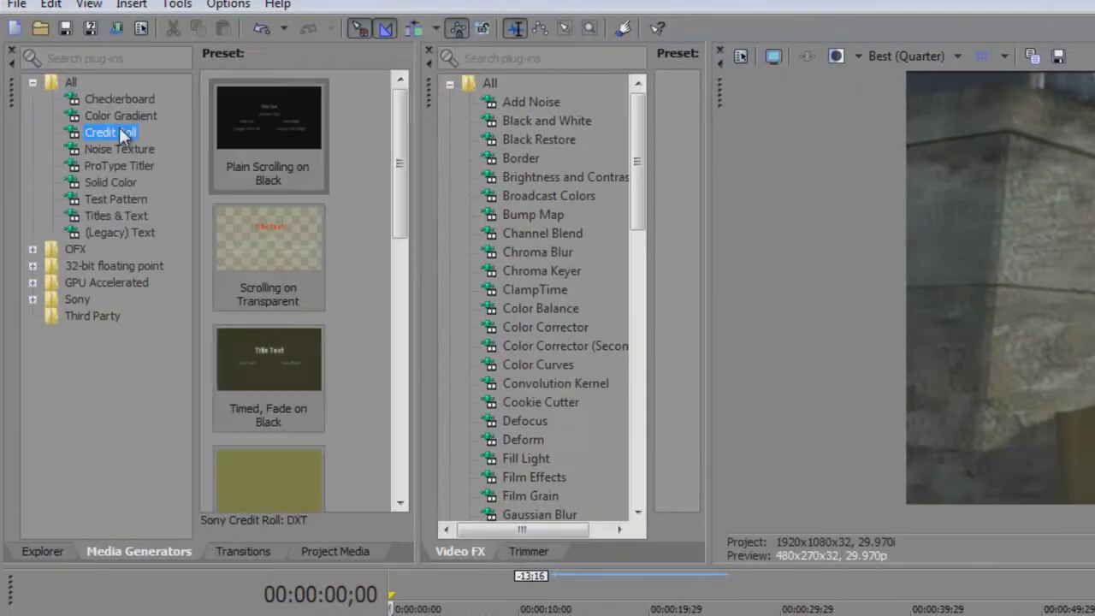
pyautogui.click(121, 115)
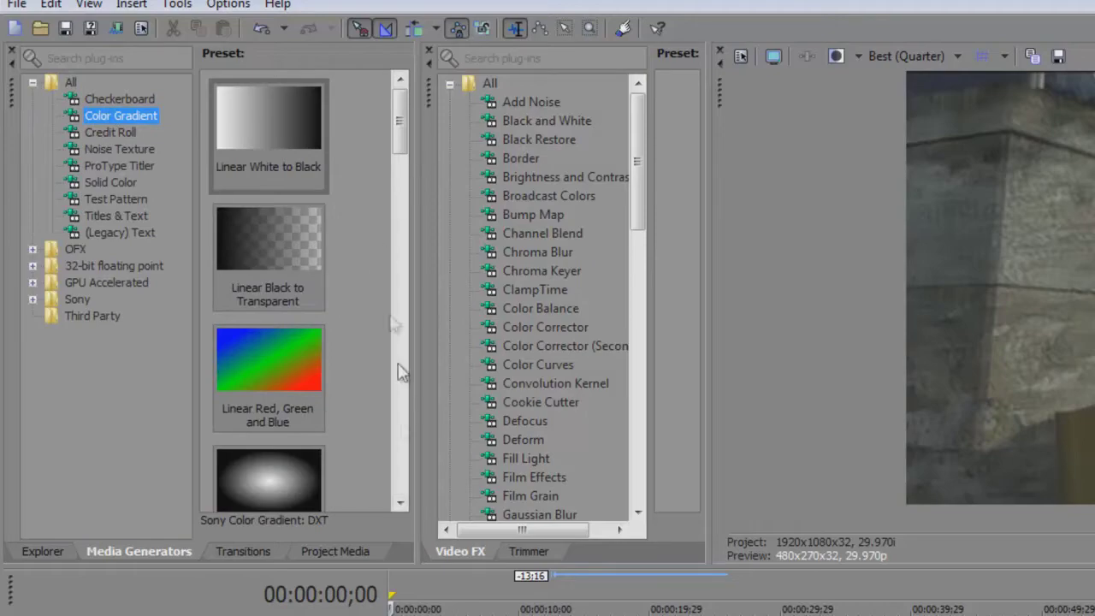
pyautogui.moveTo(400, 122); pyautogui.dragTo(399, 178)
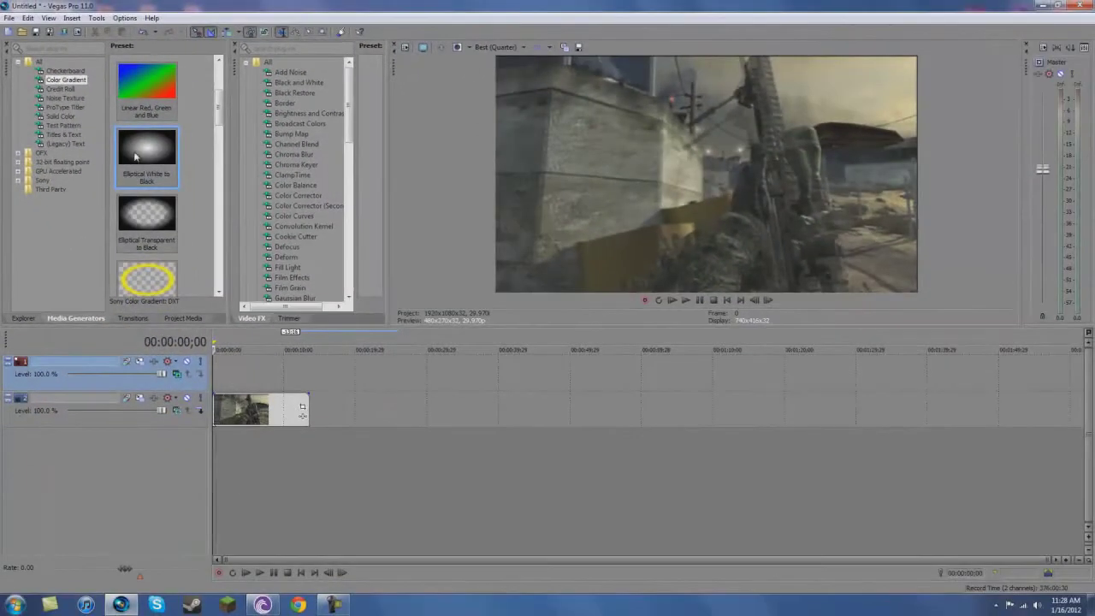
pyautogui.moveTo(134, 156); pyautogui.dragTo(286, 379)
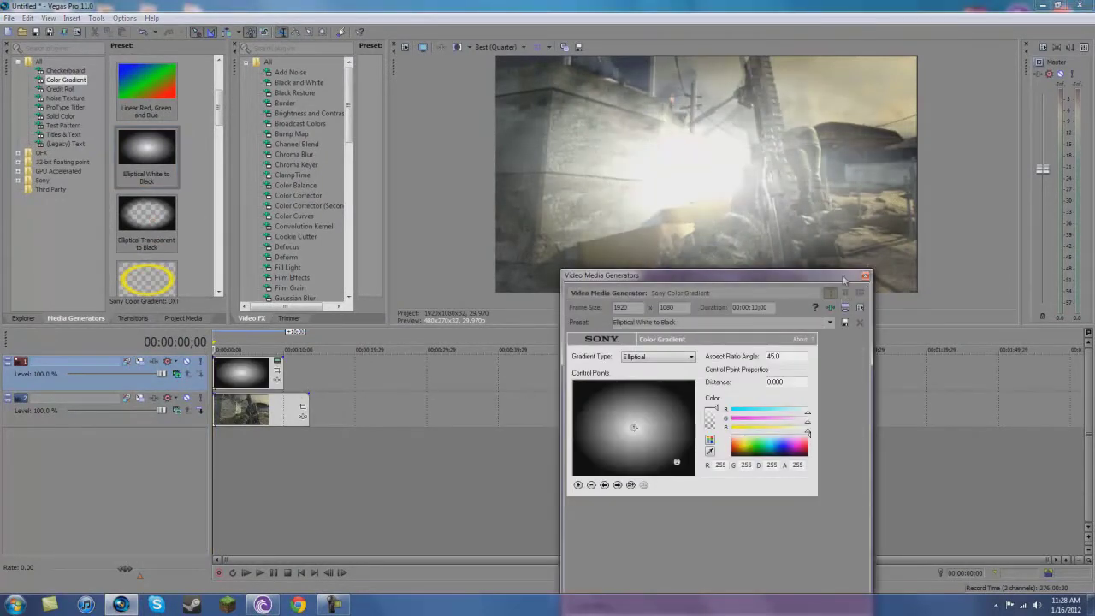
# Step: Stretch the gradient event to the gameplay clip's end and move its settings window up-left
pyautogui.moveTo(283, 373); pyautogui.dragTo(305, 374)
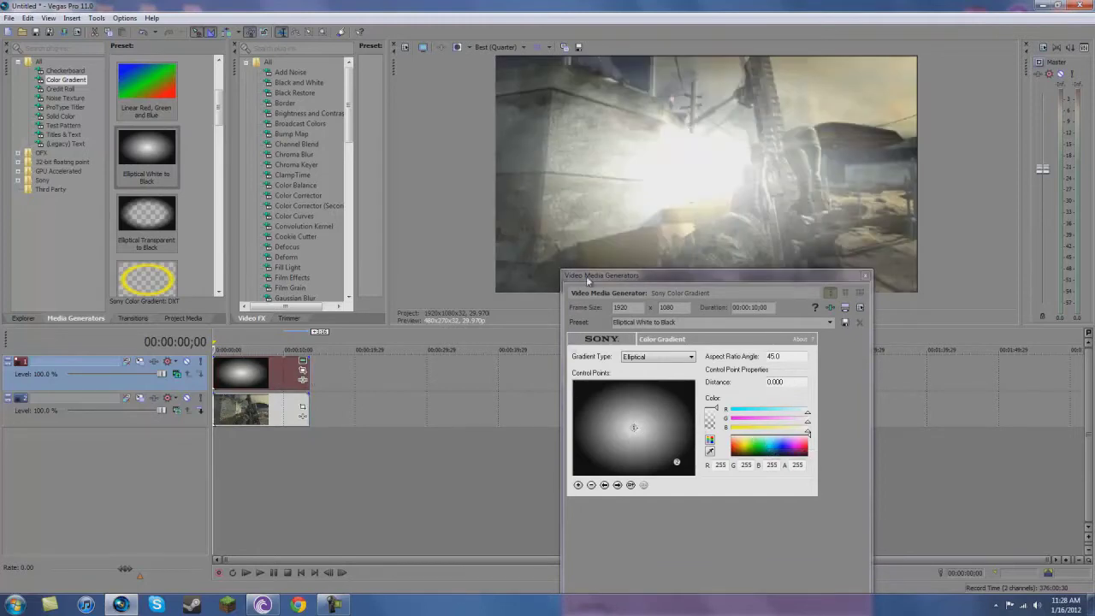
pyautogui.moveTo(586, 275); pyautogui.dragTo(475, 120)
# Step: Enlarge the gradient settings window and lower blue and green to turn the gradient orange
pyautogui.moveTo(446, 257); pyautogui.dragTo(349, 257)
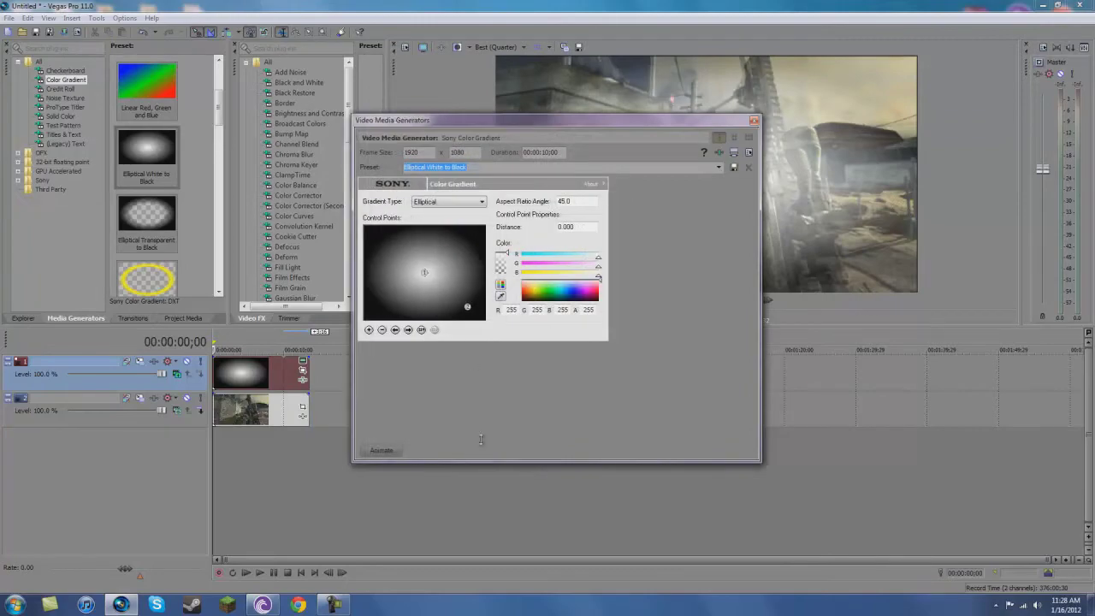
pyautogui.moveTo(496, 466); pyautogui.dragTo(496, 500)
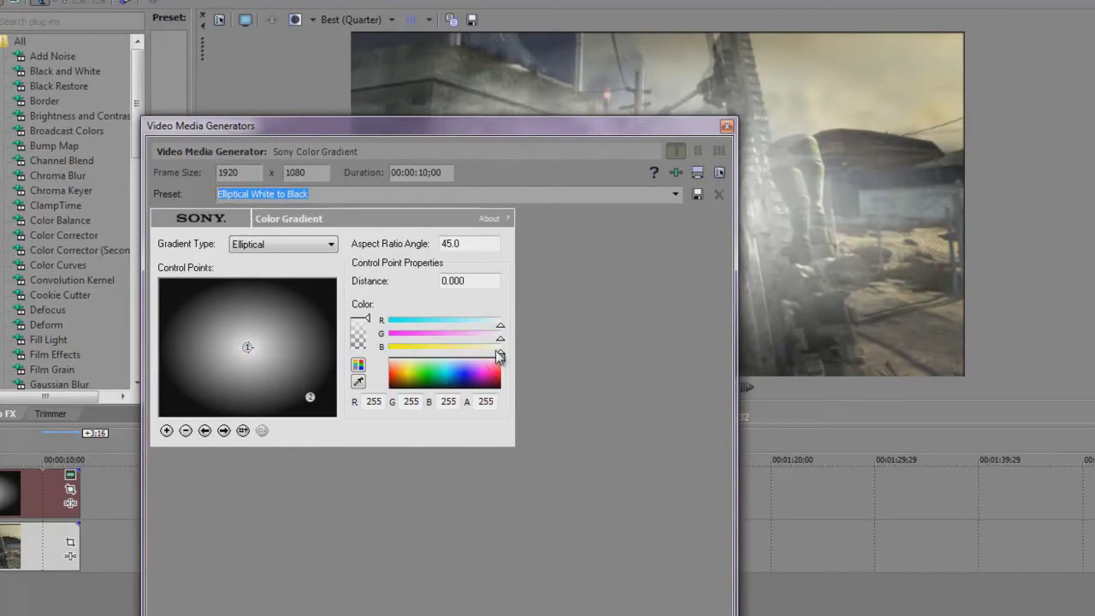
pyautogui.moveTo(499, 355); pyautogui.dragTo(424, 362)
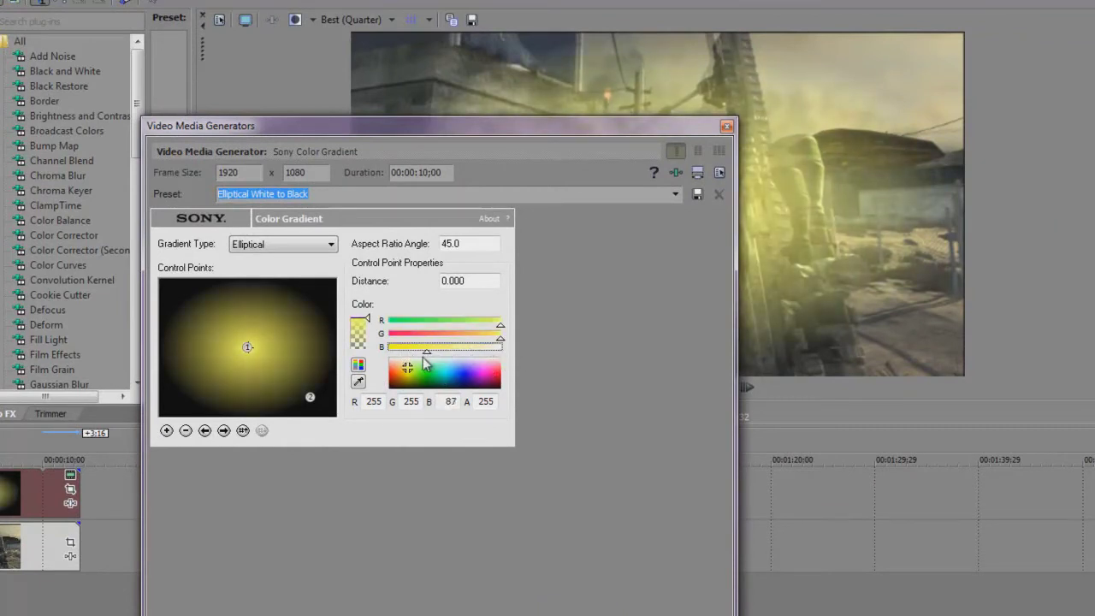
pyautogui.moveTo(501, 336); pyautogui.dragTo(462, 342)
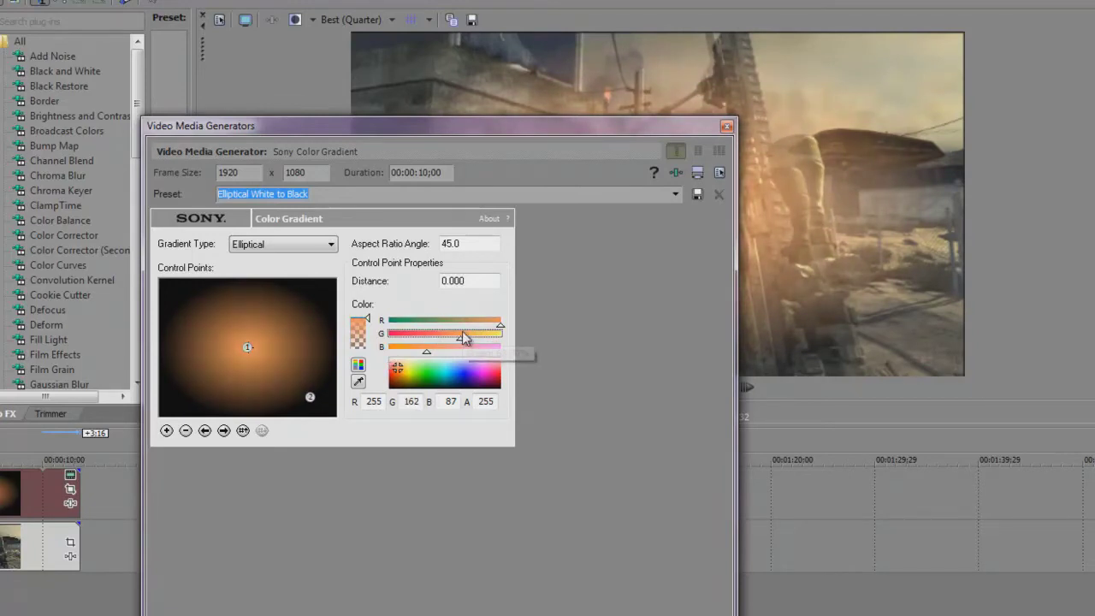
# Step: Move the settings window off the preview and reduce green slightly for a deeper orange
pyautogui.moveTo(511, 127); pyautogui.dragTo(642, 305)
pyautogui.moveTo(566, 320); pyautogui.dragTo(587, 365)
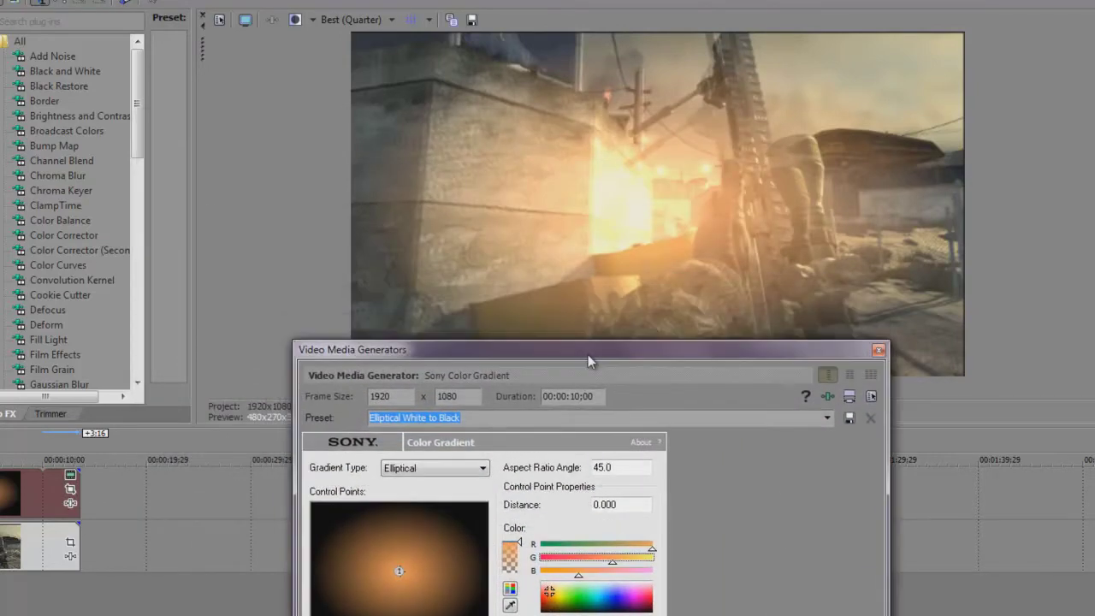
pyautogui.click(579, 580)
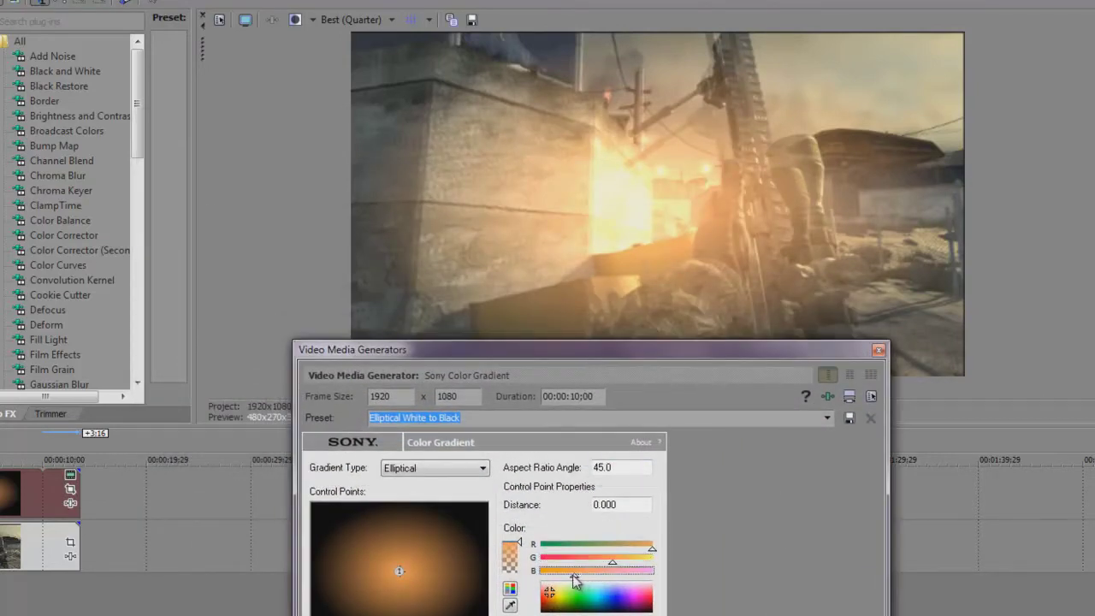
pyautogui.moveTo(615, 563)
pyautogui.mouseDown()
pyautogui.moveTo(598, 562)
pyautogui.moveTo(606, 571)
pyautogui.mouseUp()
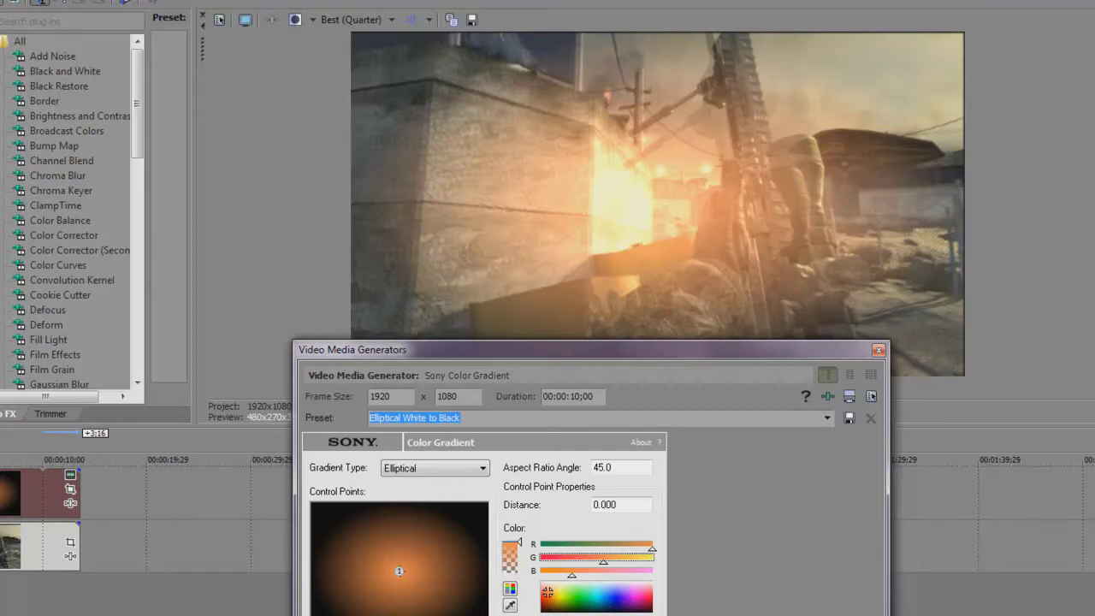
# Step: Pull control point 2 inward to aspect ratio angle 49.6 and distance 0.311
pyautogui.moveTo(432, 614); pyautogui.dragTo(436, 615)
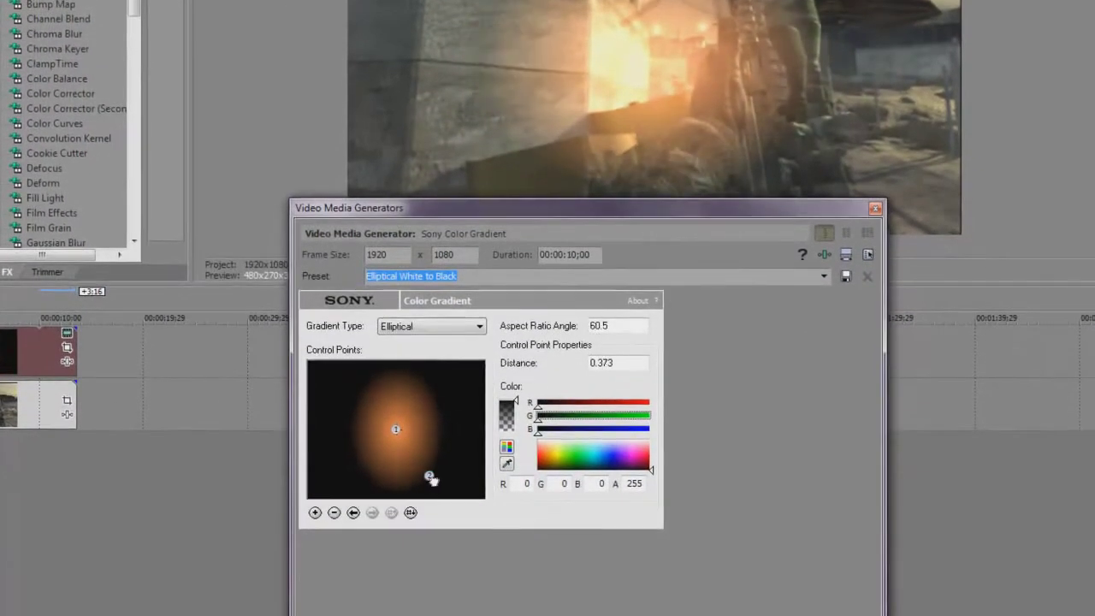
pyautogui.moveTo(432, 479); pyautogui.dragTo(434, 469)
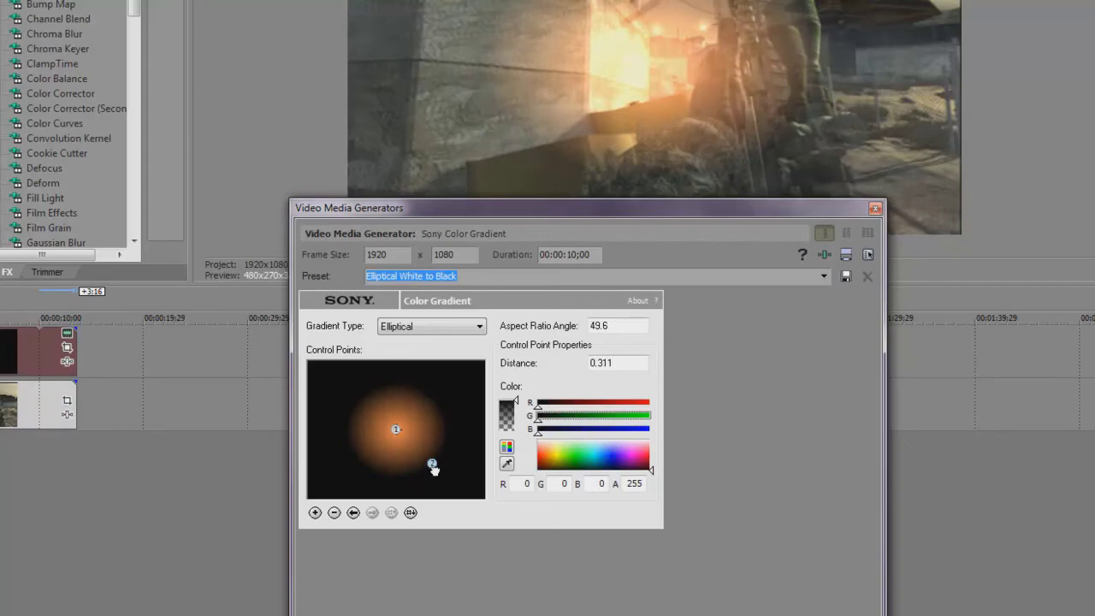
# Step: Close the gradient settings window, reopen the generated media settings briefly, then close them again
pyautogui.click(874, 209)
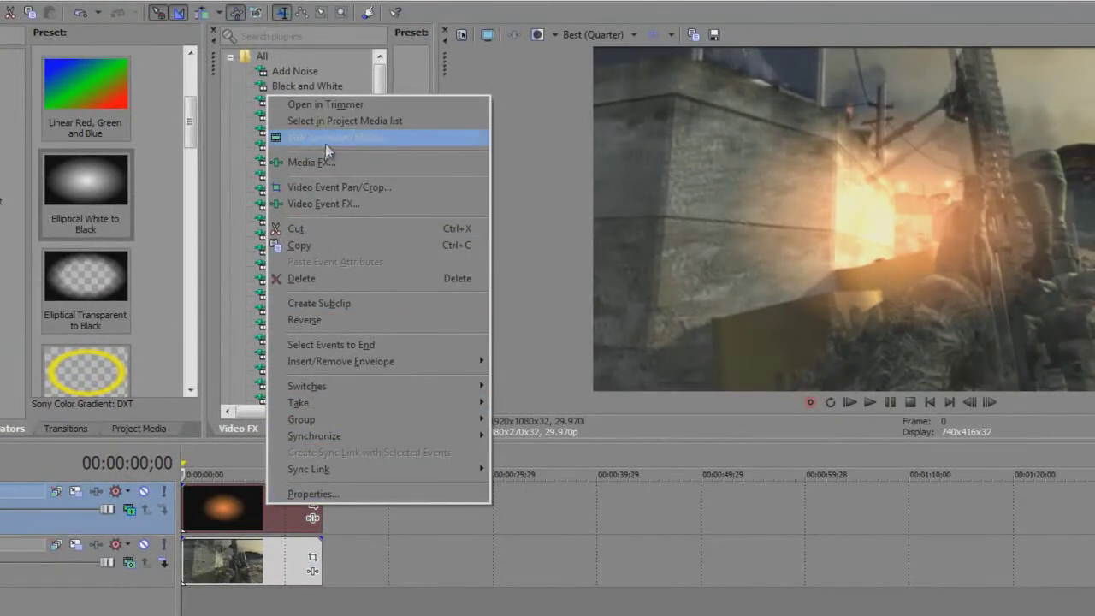
pyautogui.click(333, 135)
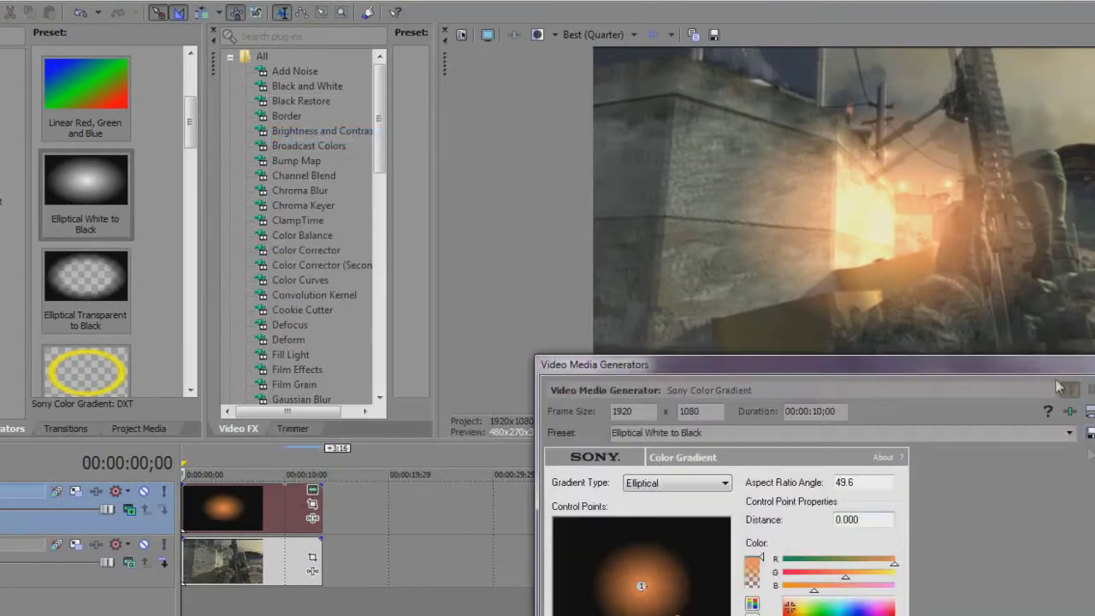
pyautogui.press('Escape')
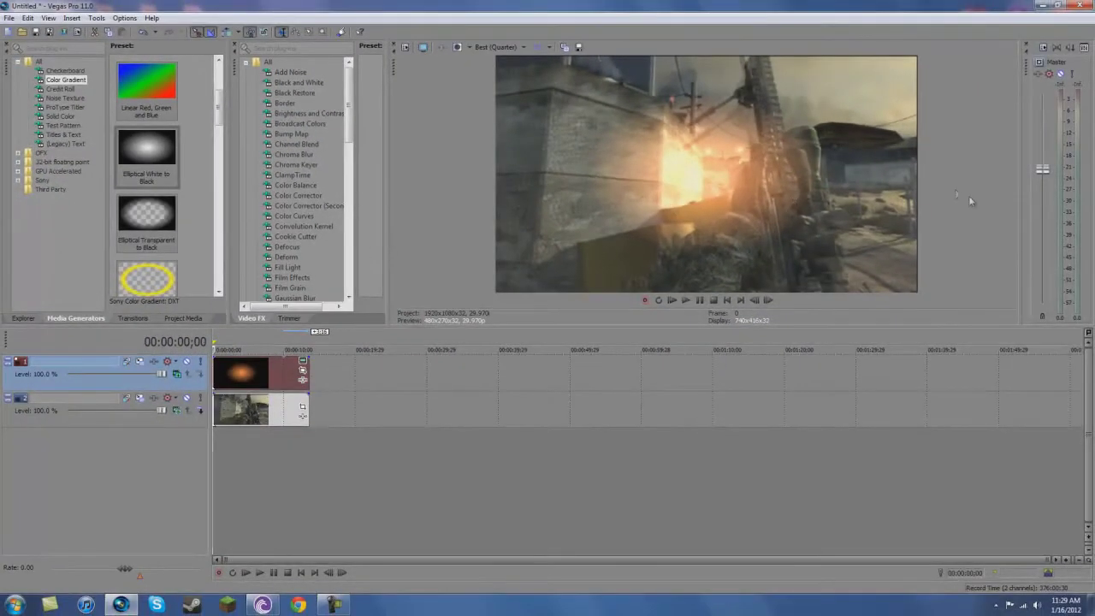
# Step: Collapse the Master Bus mixer to widen the video preview, keeping the video effects list shown
pyautogui.moveTo(1022, 171); pyautogui.dragTo(1000, 164)
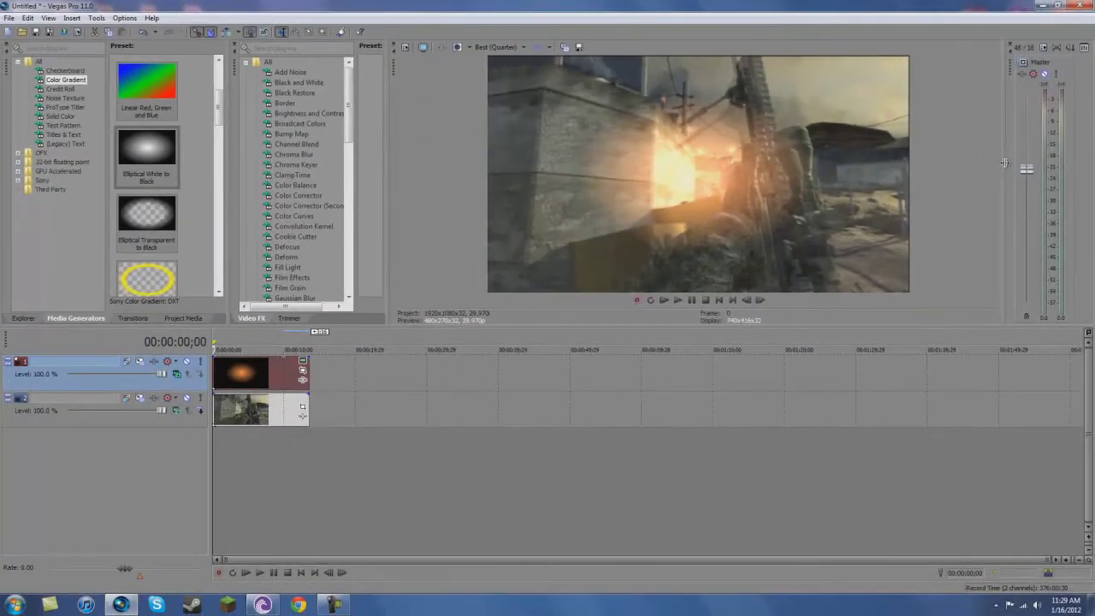
pyautogui.moveTo(1003, 46); pyautogui.dragTo(1003, 45)
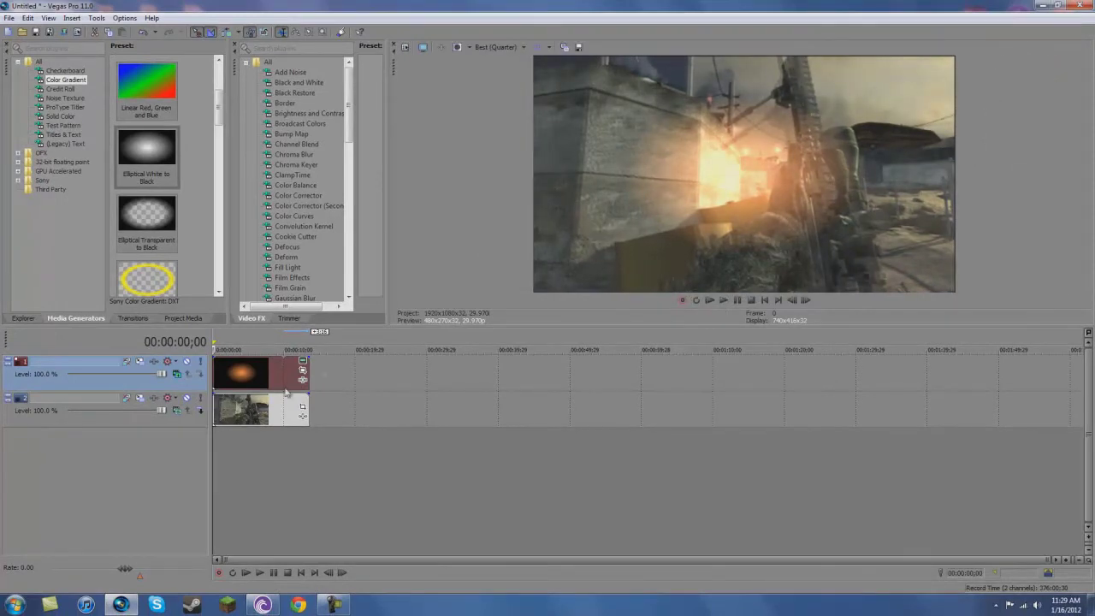
pyautogui.click(290, 319)
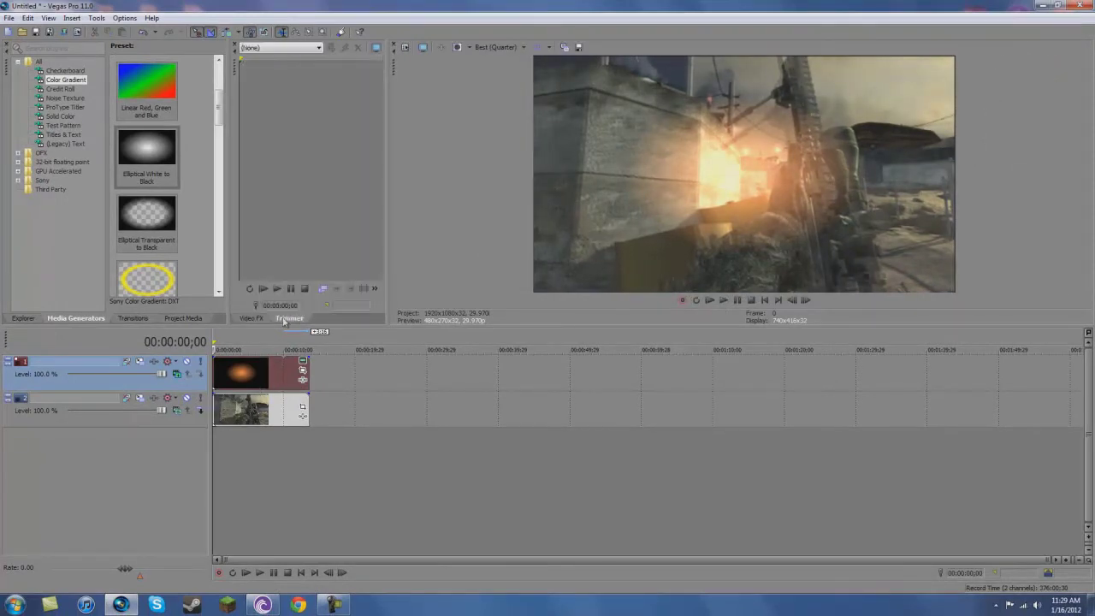
pyautogui.click(266, 319)
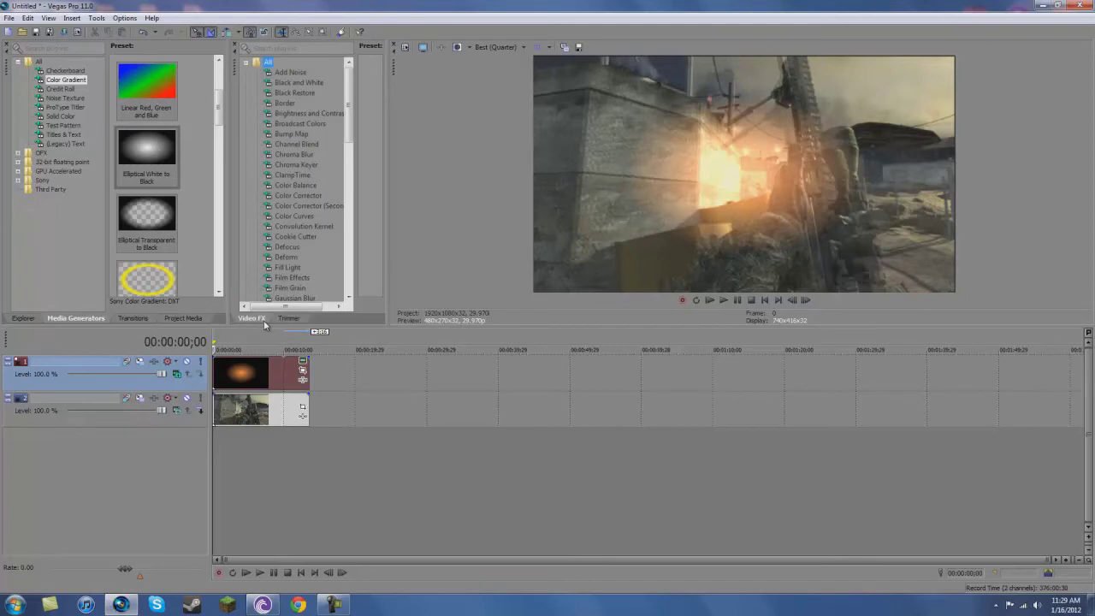
# Step: Pan/crop the gradient to 1,490.9 × 838.6, centred at 495.4, 751.2, placing the glow upper-right
pyautogui.click(303, 371)
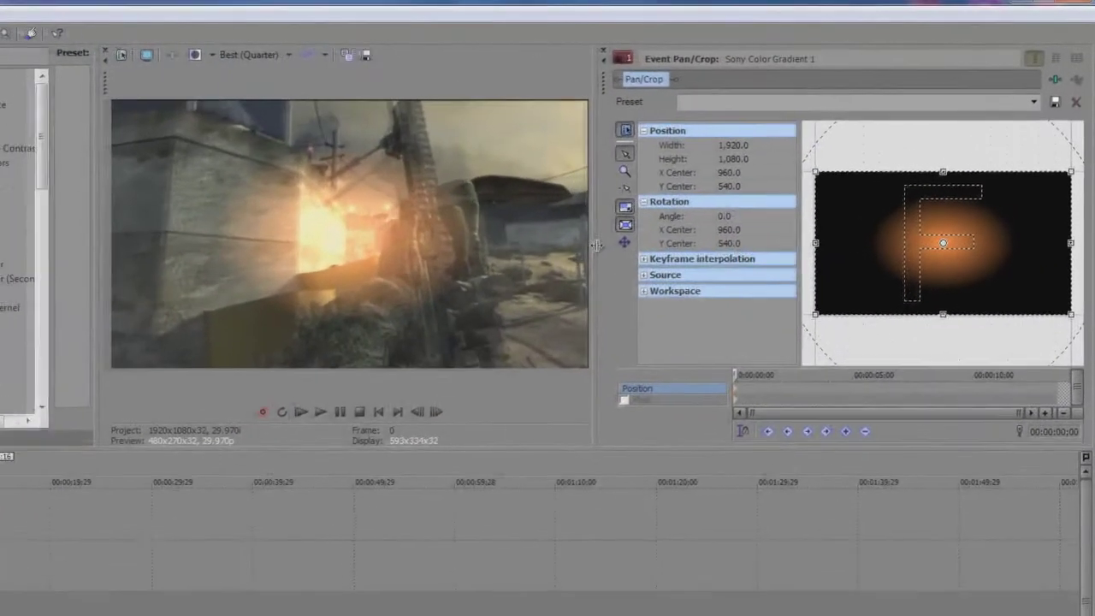
pyautogui.moveTo(596, 245); pyautogui.dragTo(485, 248)
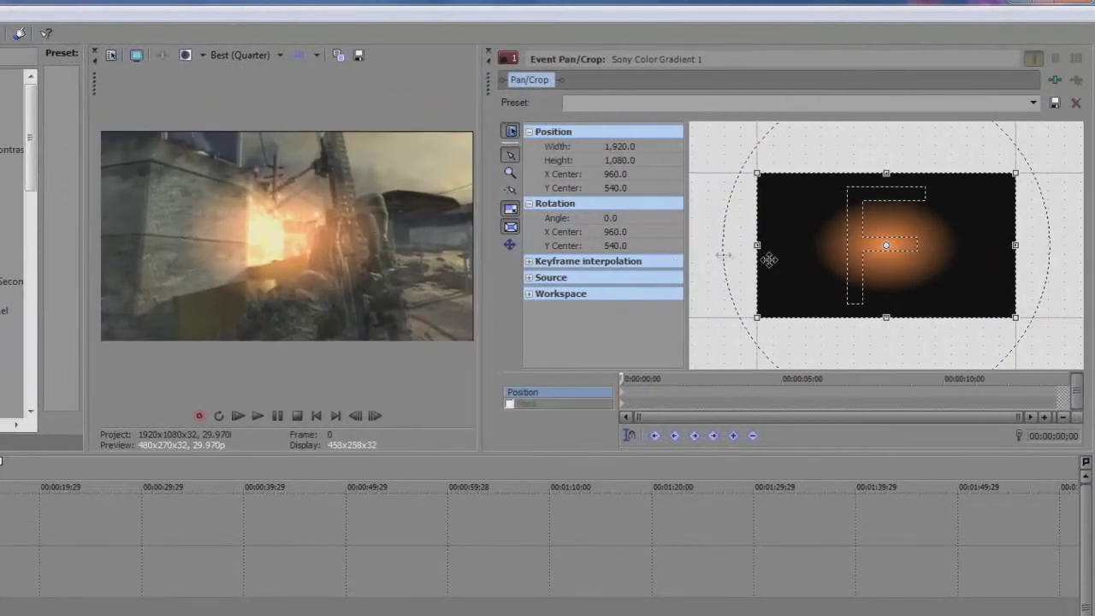
pyautogui.moveTo(790, 256)
pyautogui.mouseDown()
pyautogui.moveTo(796, 237)
pyautogui.moveTo(711, 293)
pyautogui.moveTo(795, 249)
pyautogui.moveTo(791, 267)
pyautogui.mouseUp()
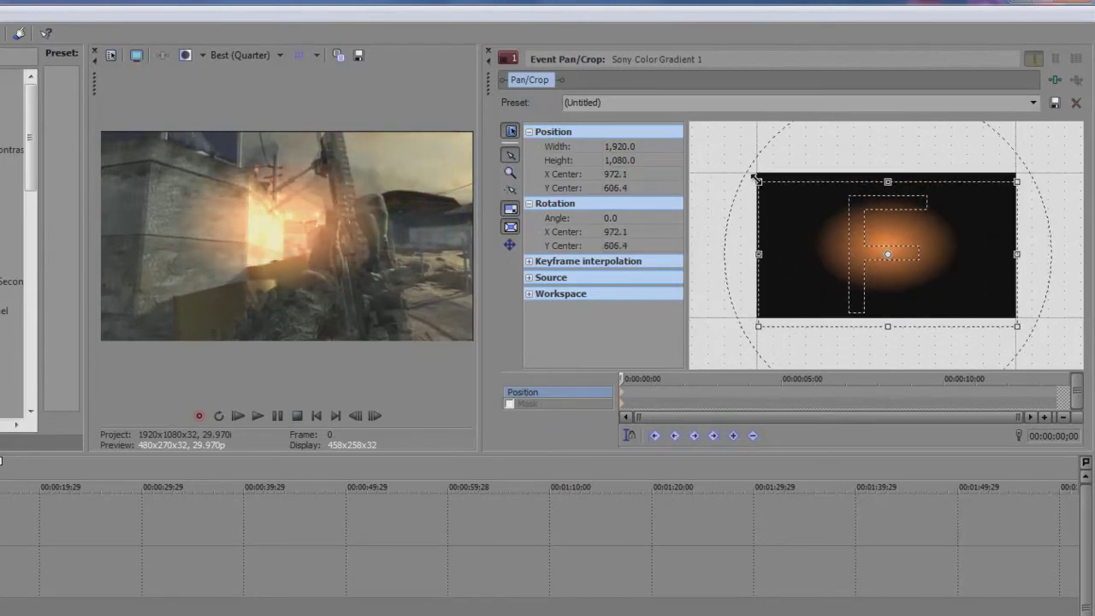
pyautogui.moveTo(759, 181); pyautogui.dragTo(787, 197)
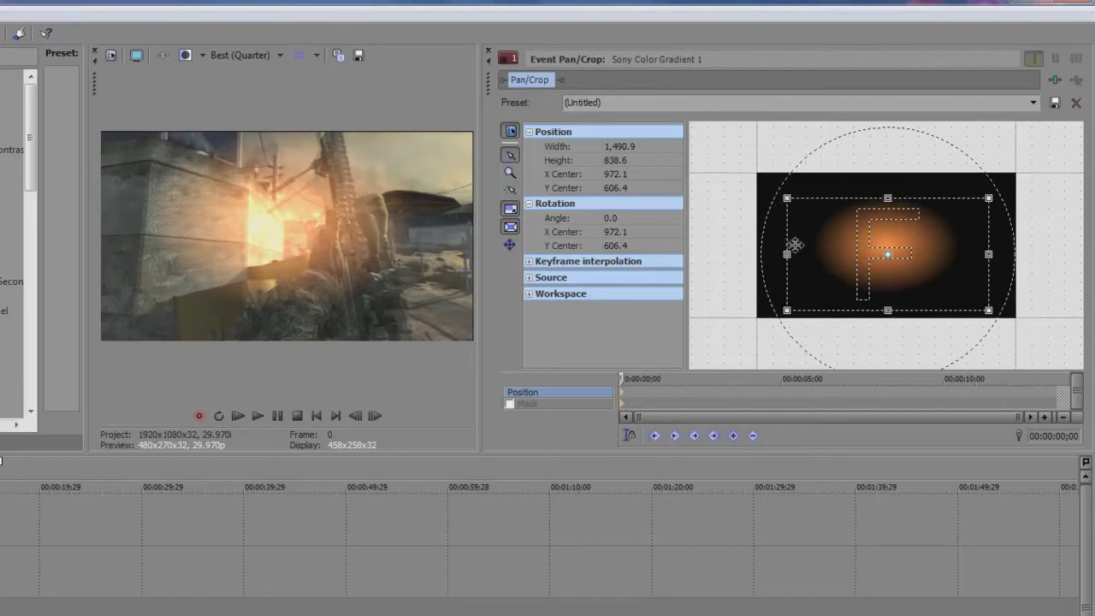
pyautogui.moveTo(811, 254); pyautogui.dragTo(746, 274)
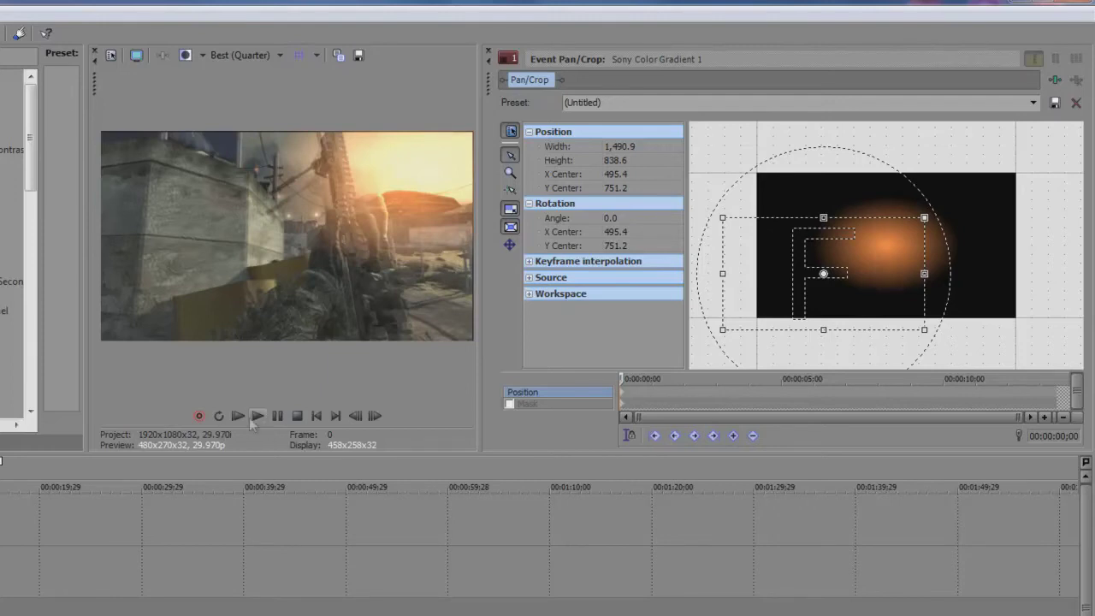
pyautogui.click(248, 58)
pyautogui.moveTo(265, 123)
pyautogui.click(329, 172)
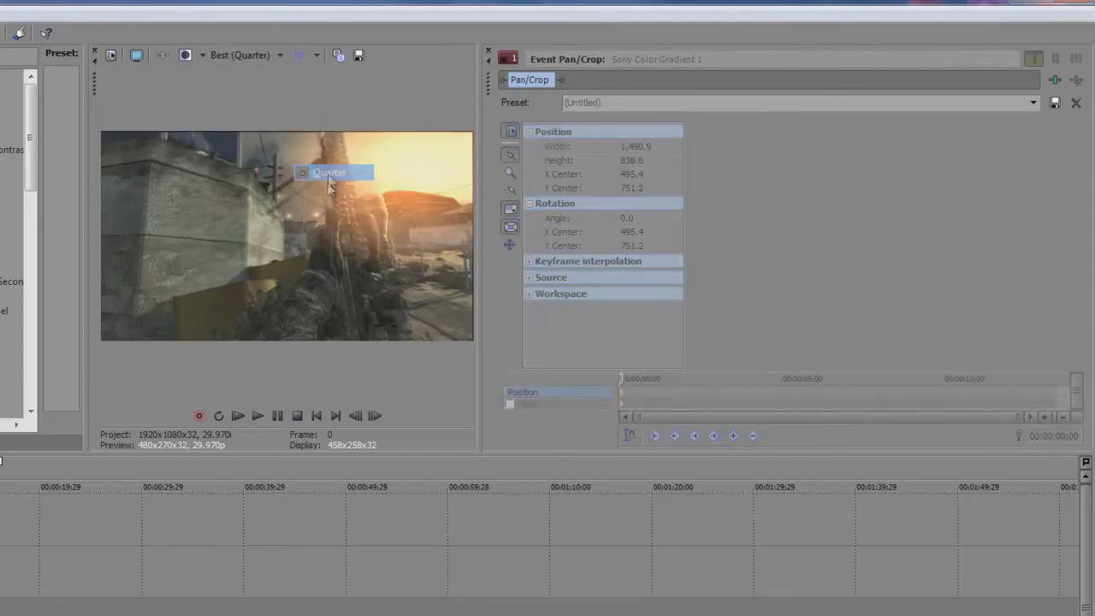
pyautogui.click(257, 415)
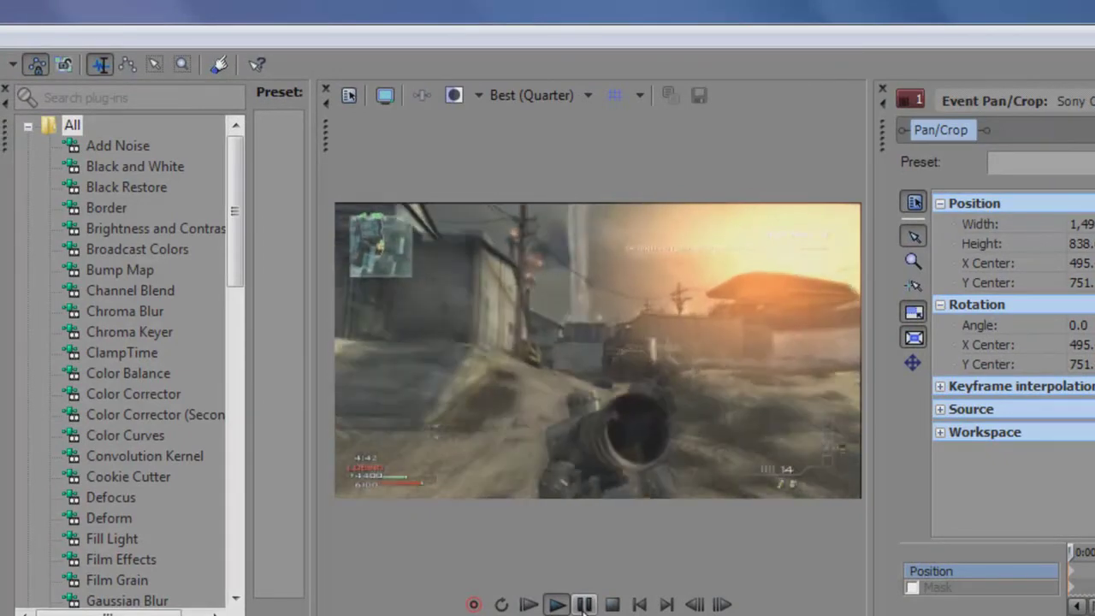
pyautogui.click(584, 605)
pyautogui.click(534, 95)
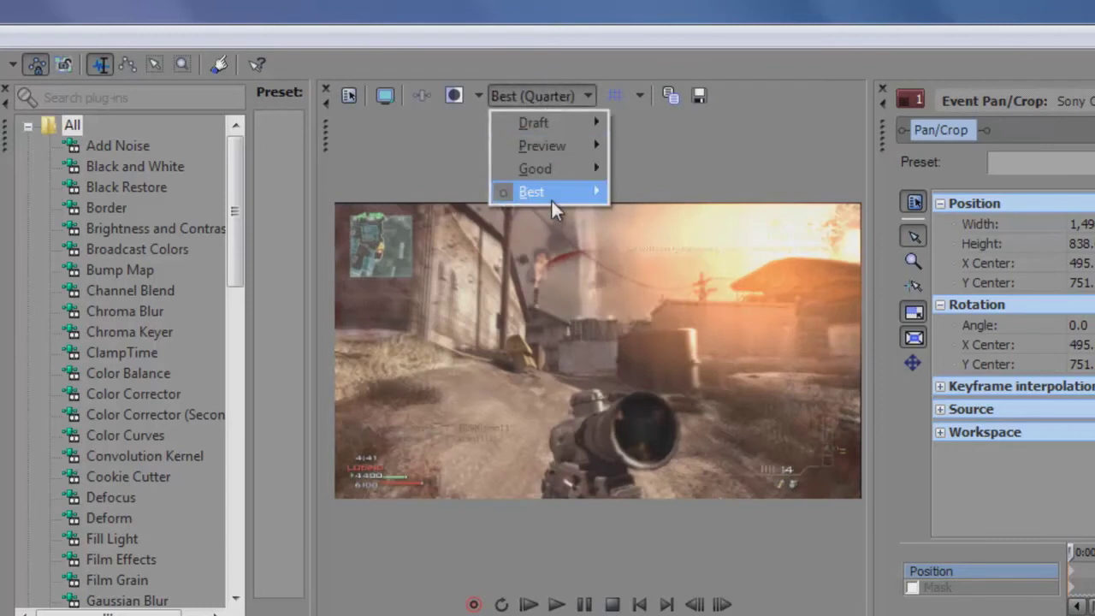
pyautogui.moveTo(551, 198)
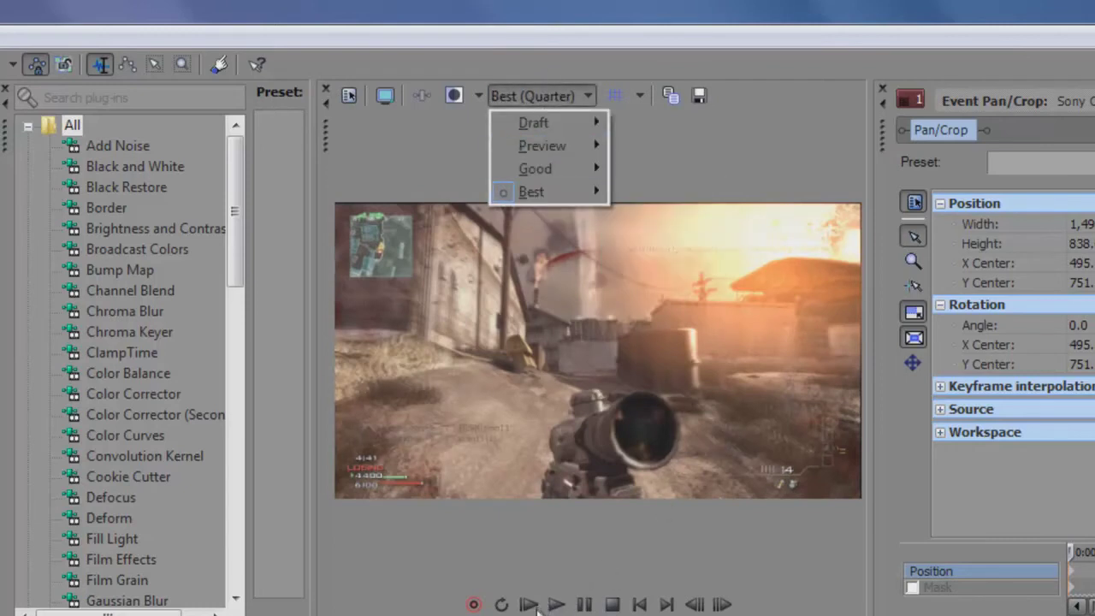
pyautogui.press('Escape')
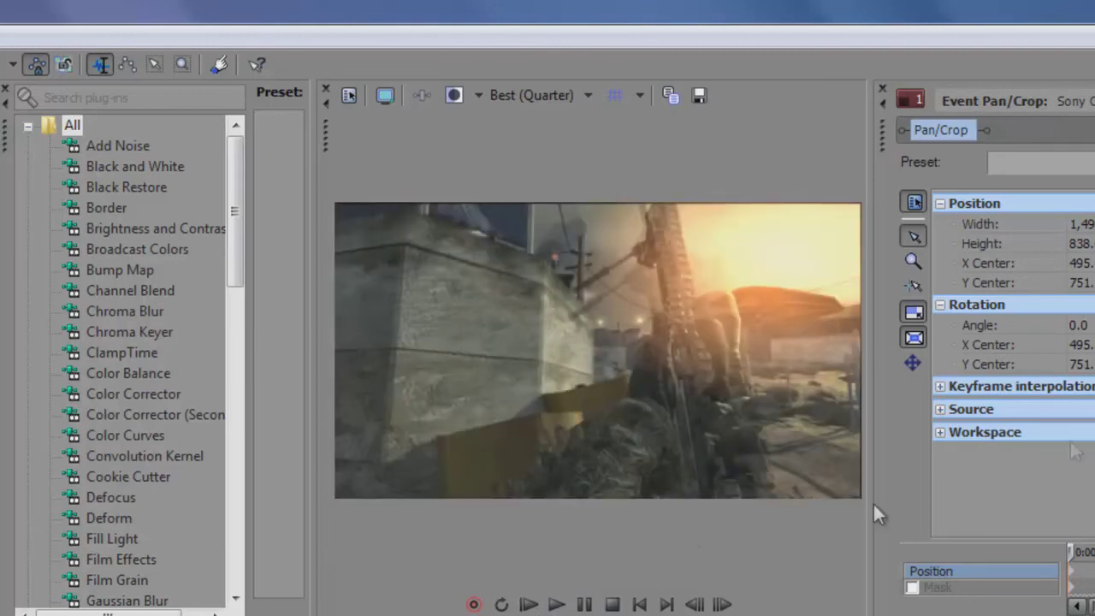
pyautogui.click(556, 604)
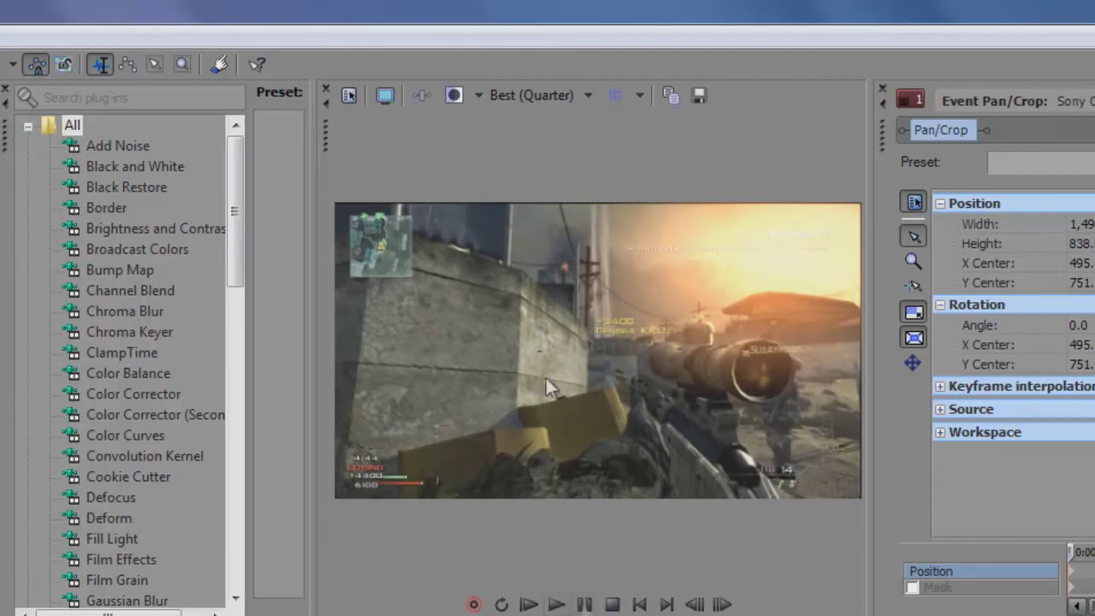
pyautogui.click(548, 95)
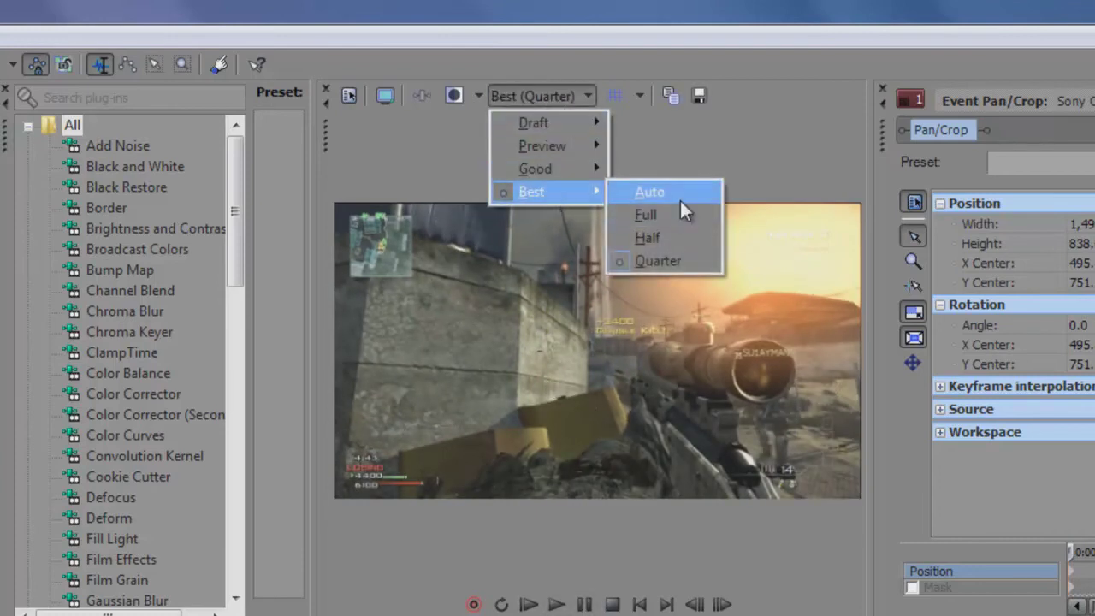
pyautogui.press('Escape')
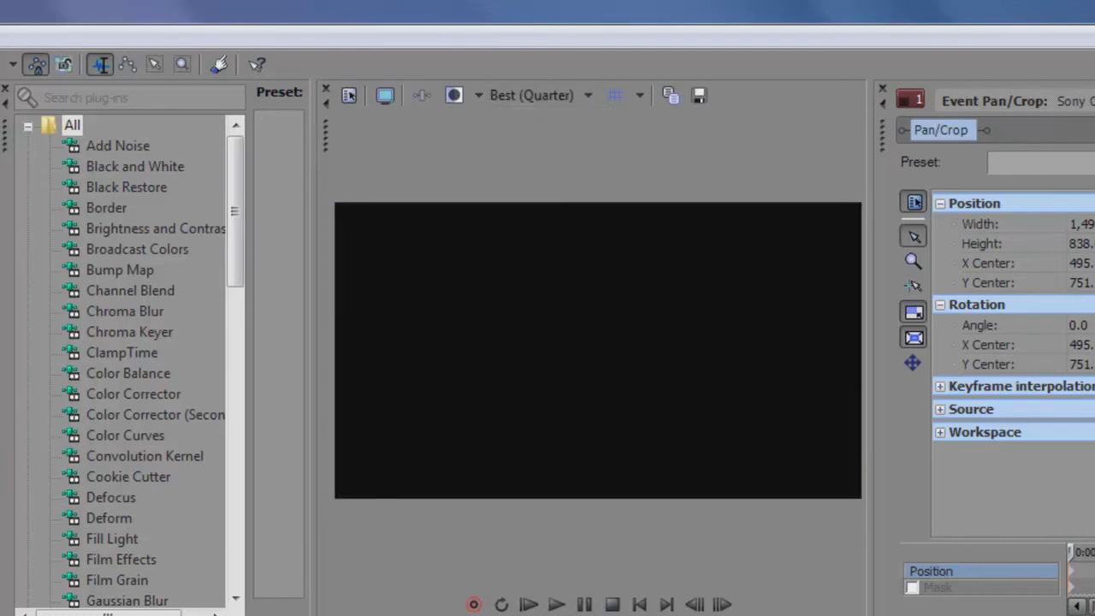